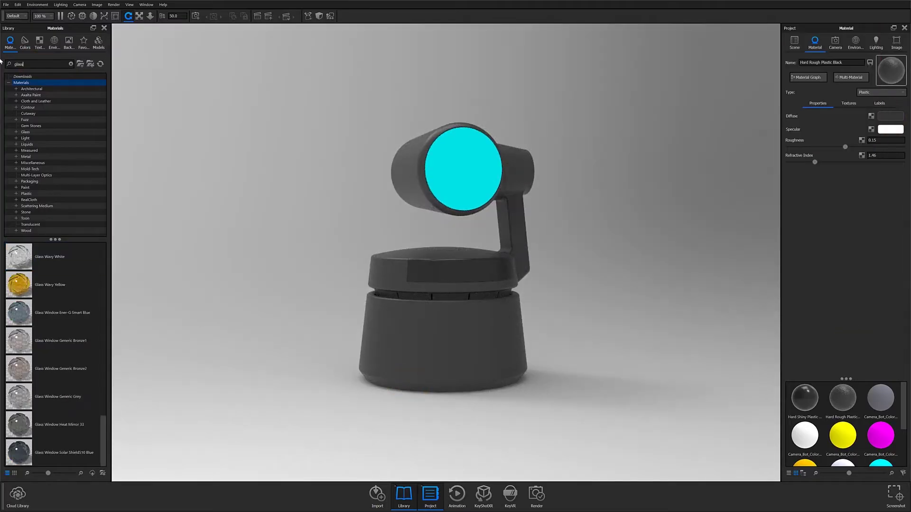
- Apply the Glass Window Generic Grey material to the camera bot's lens
left_click_drag(19, 397, 451, 189)
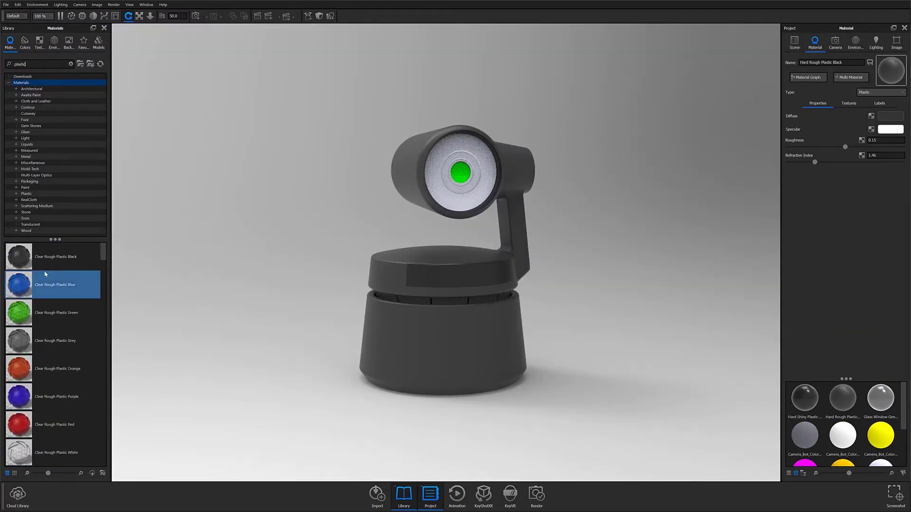
- Start a new empty scene showing the Welcome to KeyShot 9 window
left_click(26, 132)
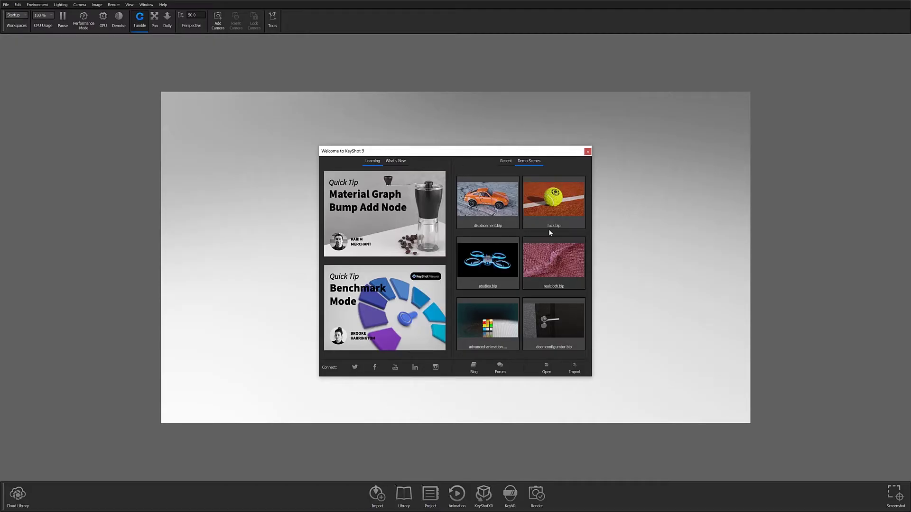
- Check the Welcome window's What's New and Recent tabs, then close the window
left_click(375, 162)
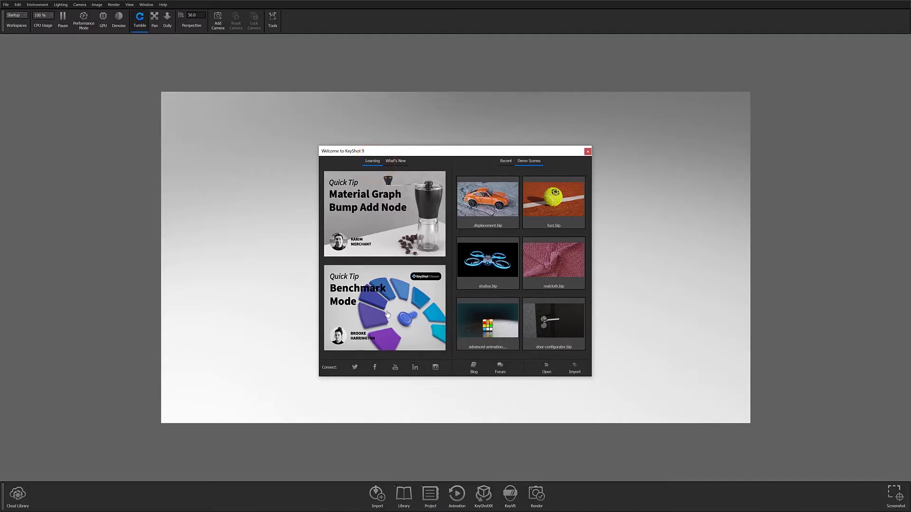
left_click(396, 161)
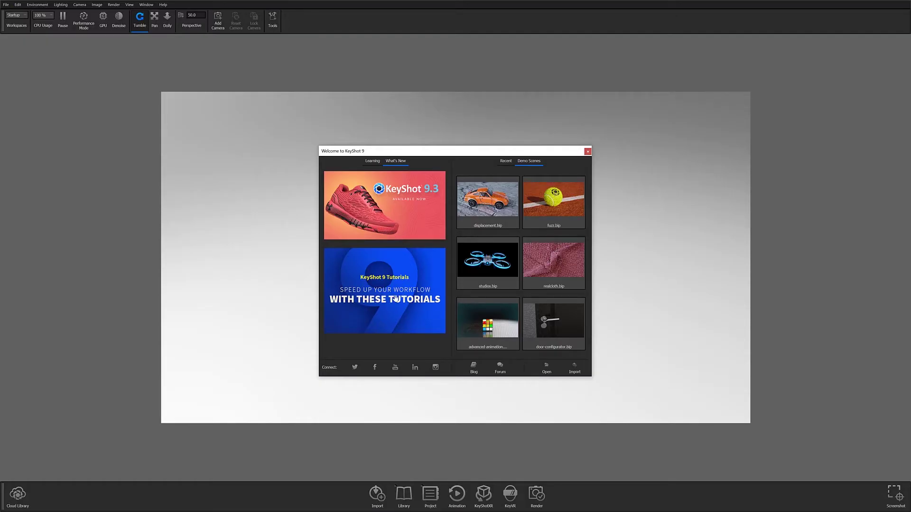
left_click(528, 163)
left_click(506, 162)
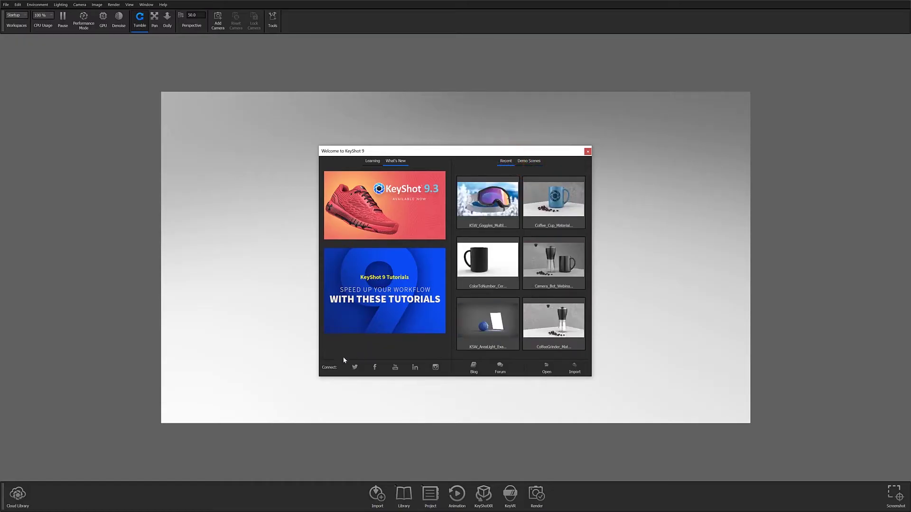
left_click(330, 368)
- Close the welcome screen and pick Default from the Workspaces dropdown
left_click(588, 152)
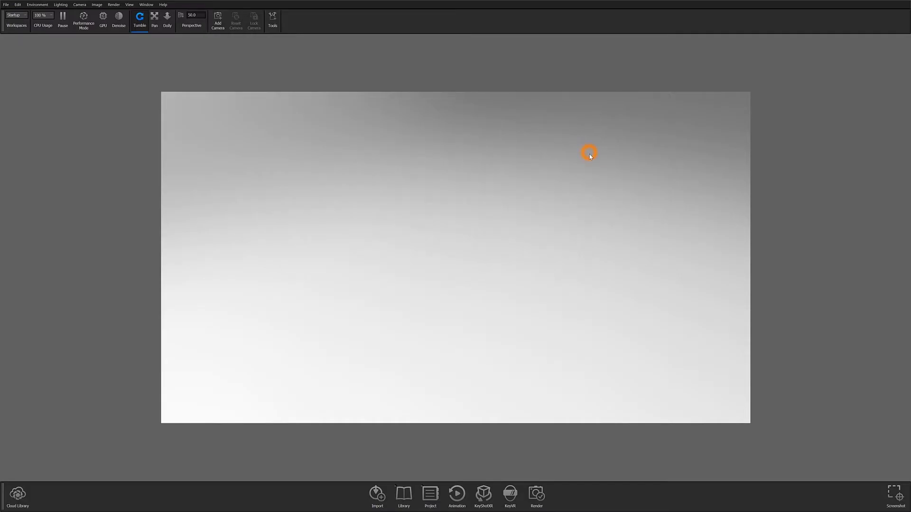
left_click(26, 17)
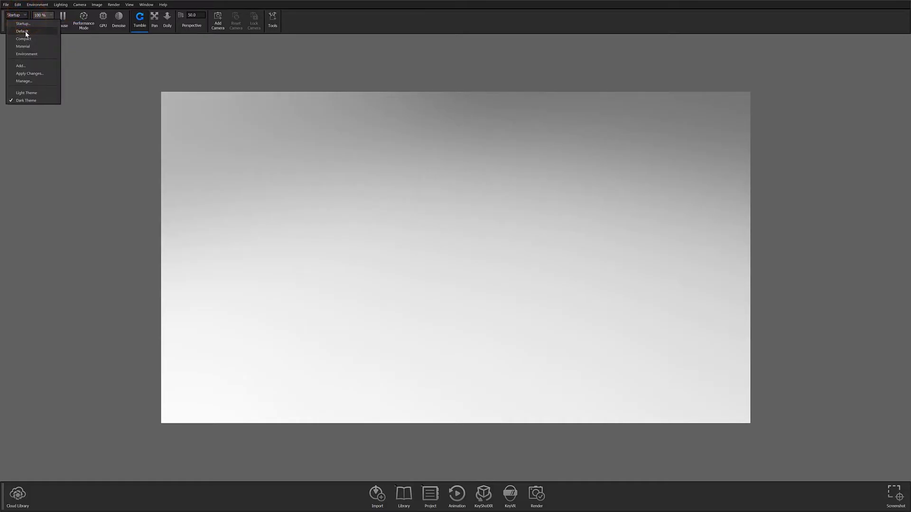
left_click(25, 32)
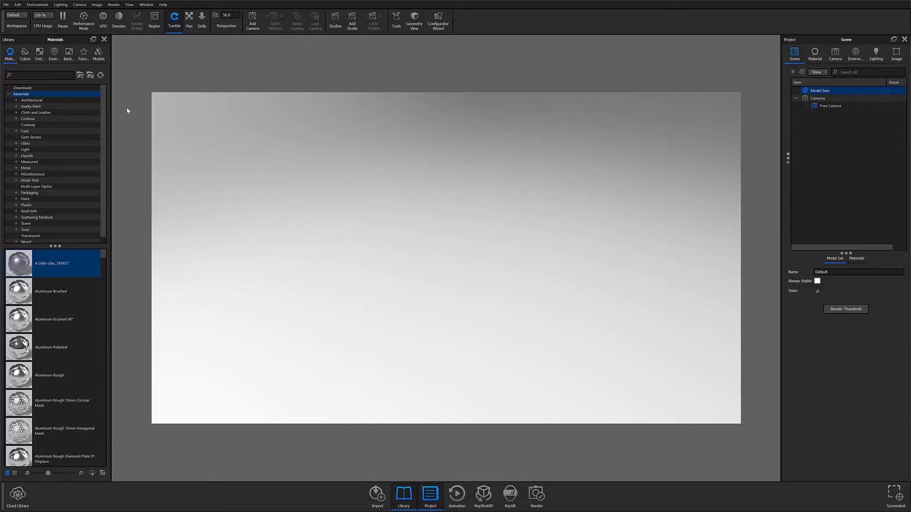
left_click(15, 14)
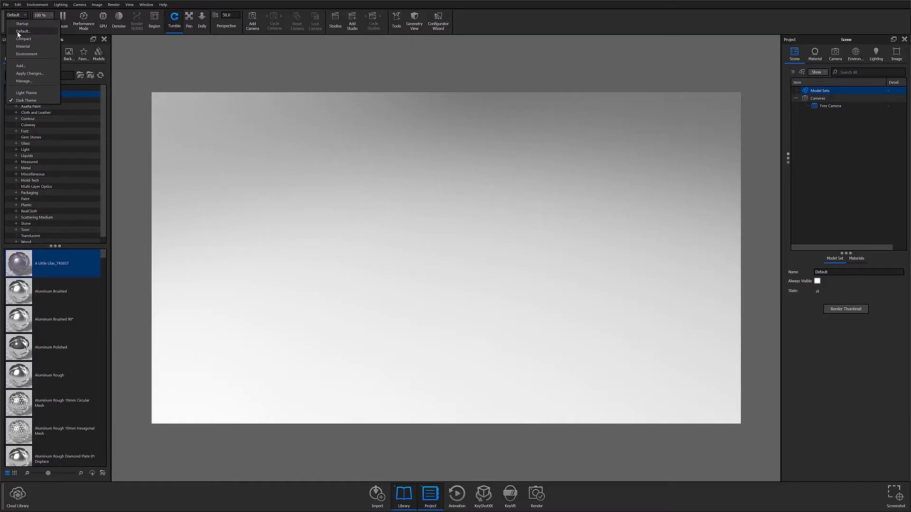
left_click(22, 32)
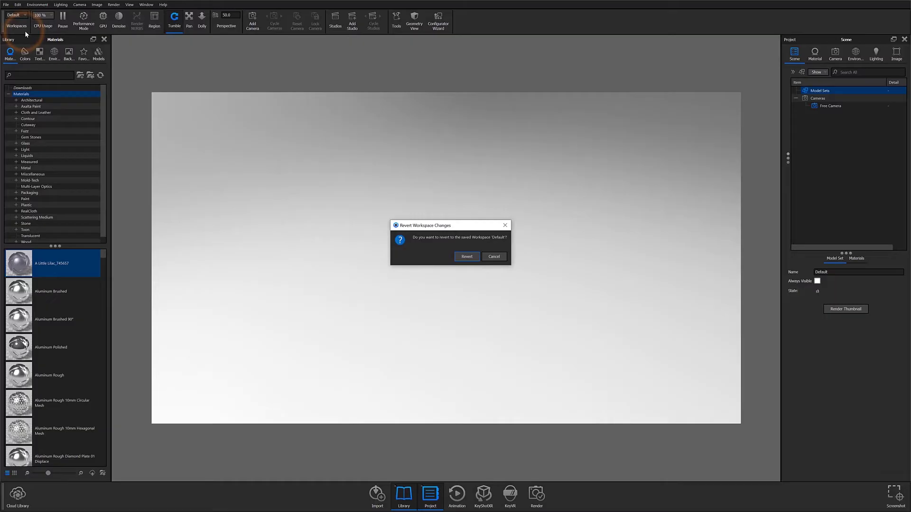
key("Return")
left_click(18, 15)
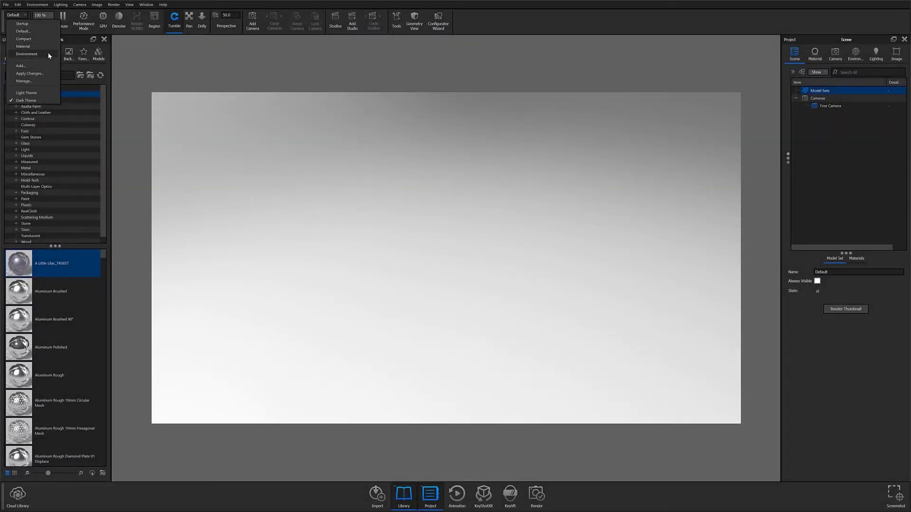
left_click(47, 54)
left_click(43, 100)
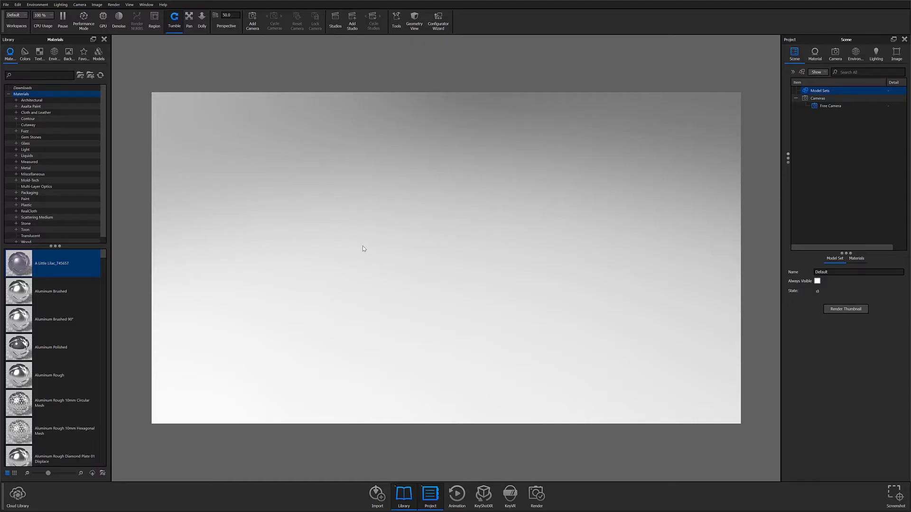
- Browse the Library's Colors, Textures, Environments, Backplates, Favorites and Models collections
mouse_move(18, 262)
left_mouse_down()
mouse_move(435, 243)
mouse_move(23, 264)
left_mouse_up()
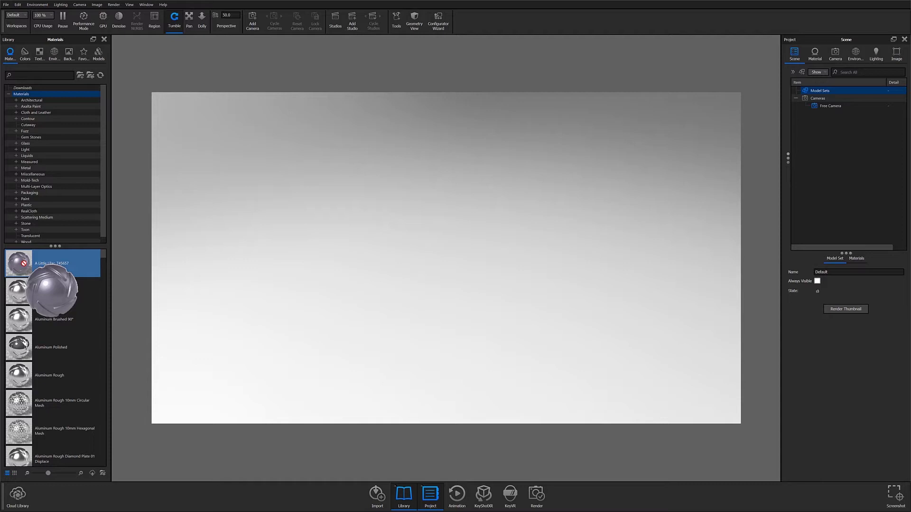
left_click_drag(23, 264, 25, 261)
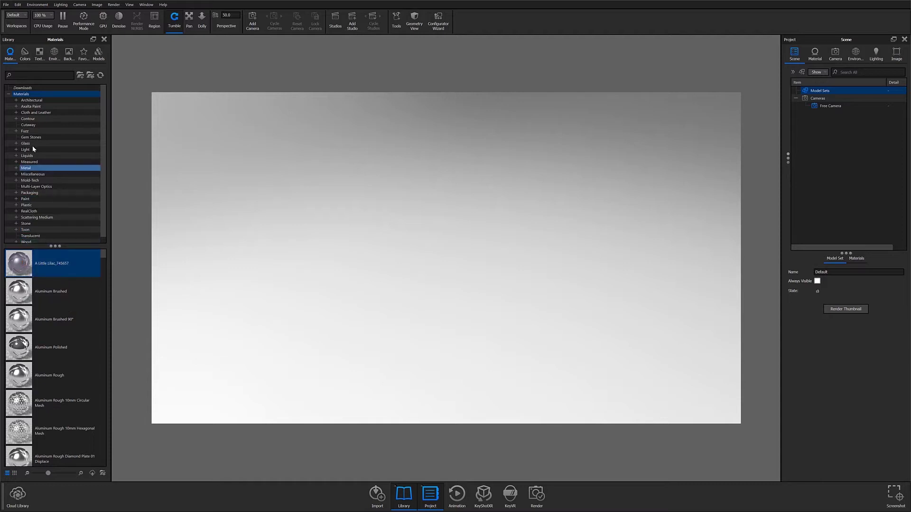
left_click(23, 55)
left_click(40, 55)
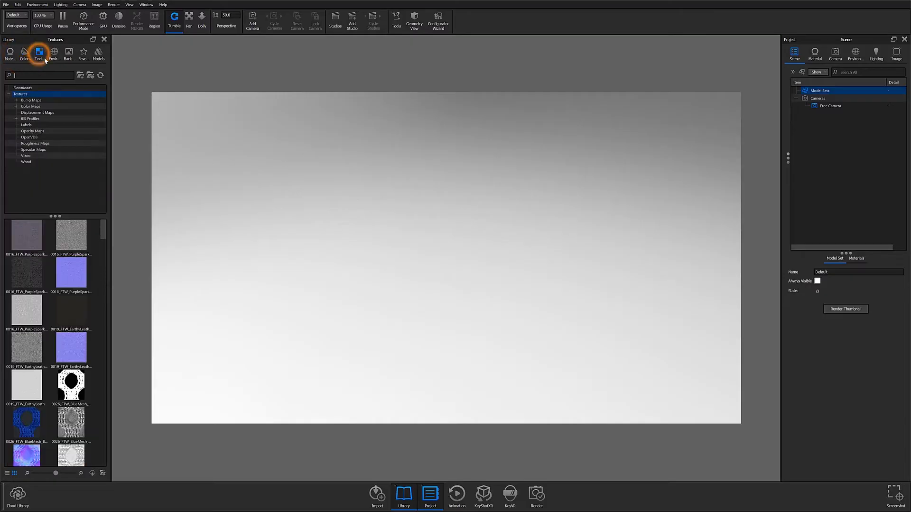
left_click(54, 56)
left_click(70, 57)
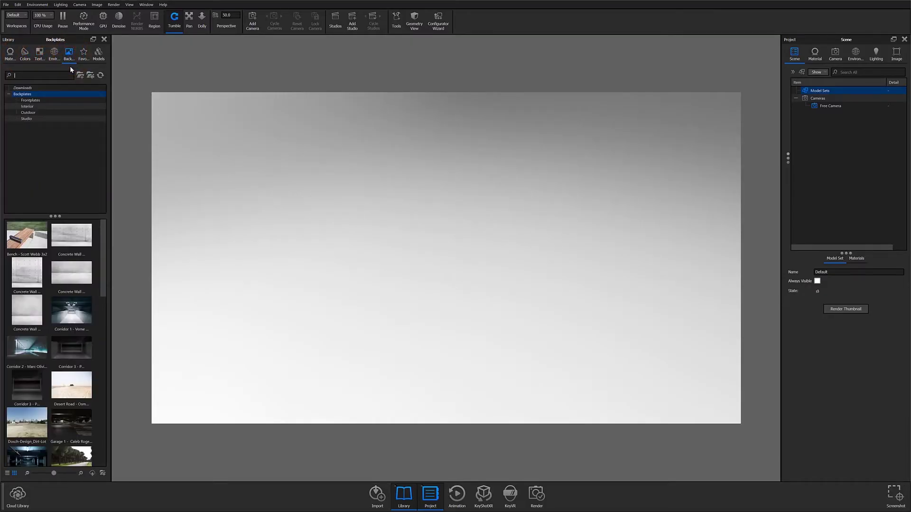
left_click(83, 55)
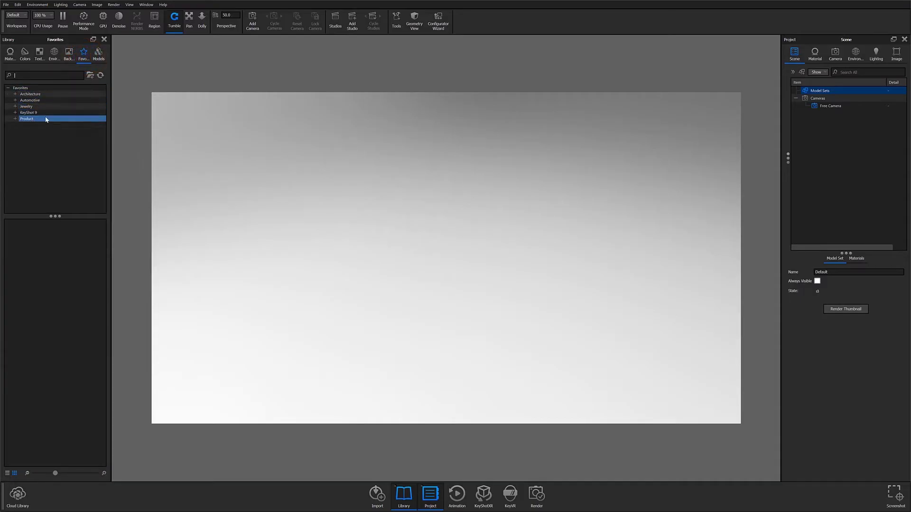
left_click(26, 107)
left_click(98, 54)
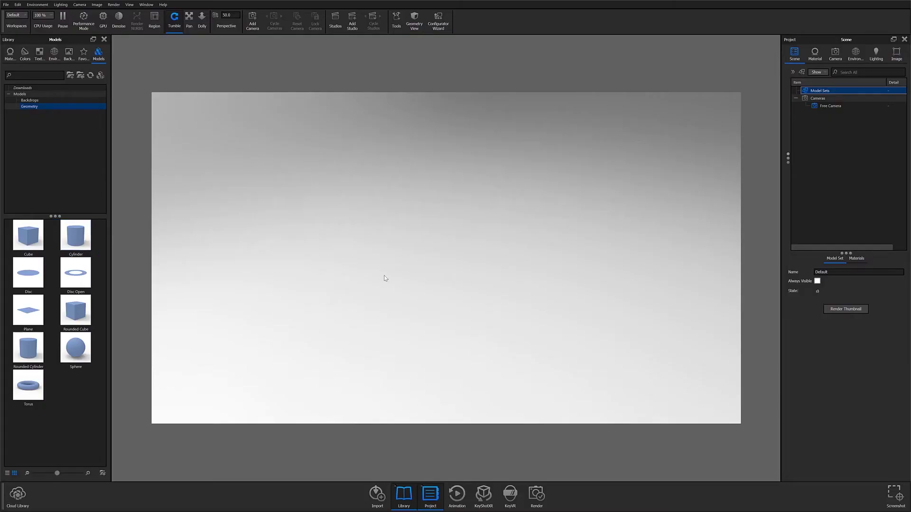
- Inspect the Scene tree's Cameras group and the scene's materials list
left_click(793, 56)
left_click(796, 98)
left_click(796, 98)
left_click(857, 259)
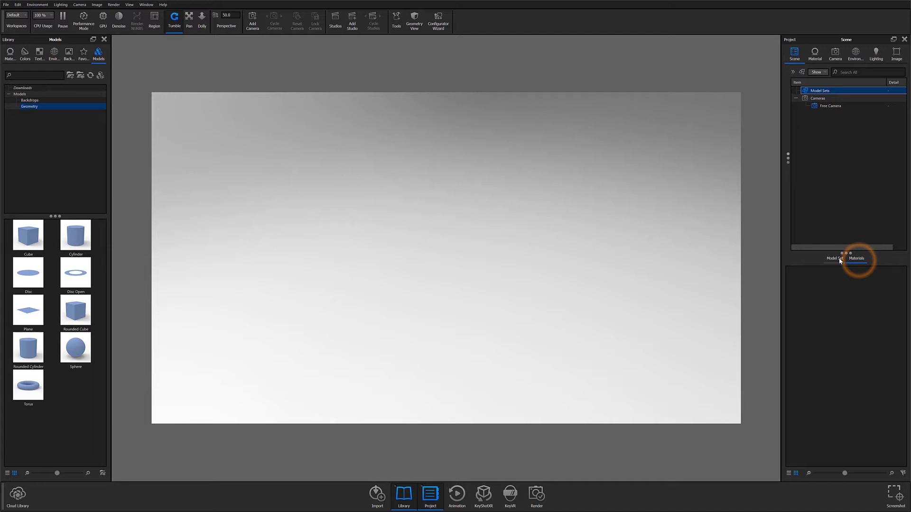
left_click(836, 259)
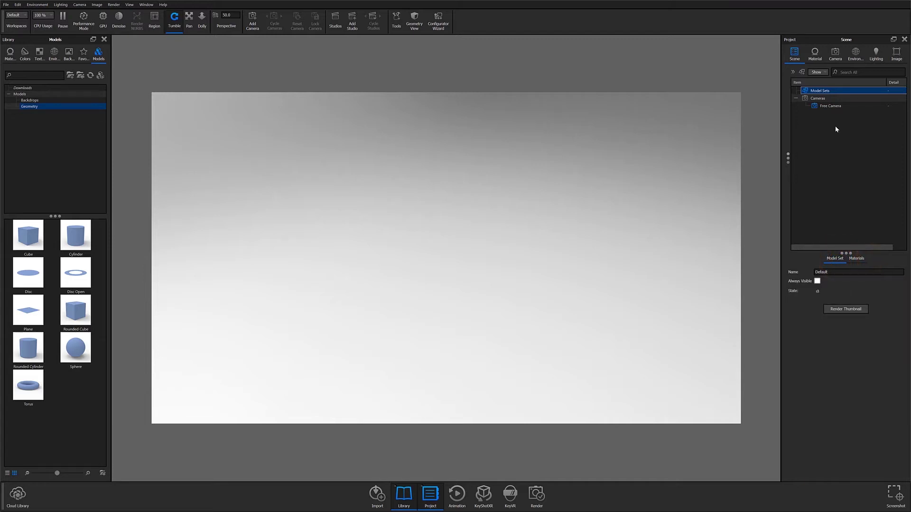
left_click(814, 55)
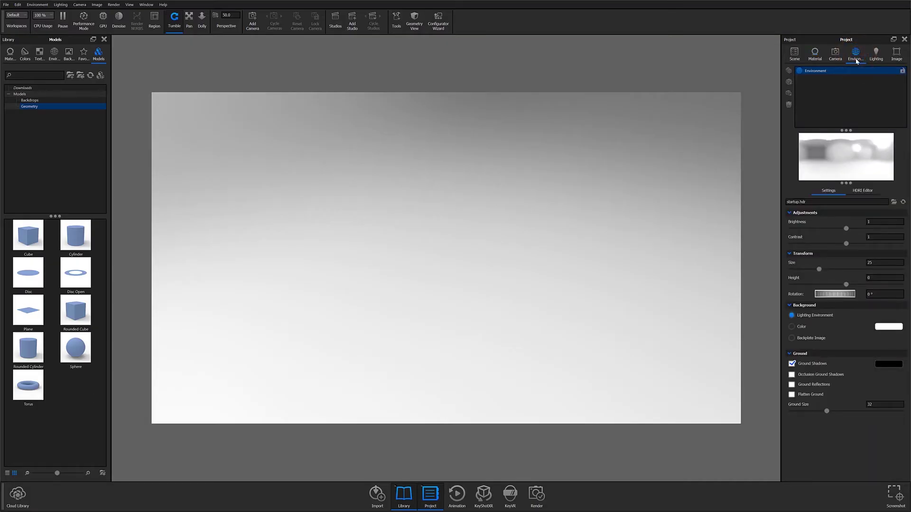
- Review Lighting and Camera settings, then enable Bloom and Vignette in Image settings
left_click(875, 53)
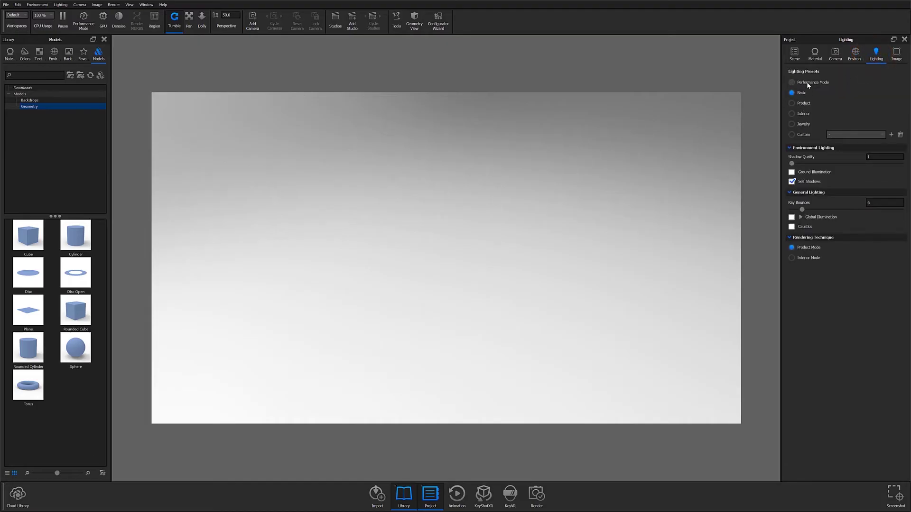
left_click(835, 56)
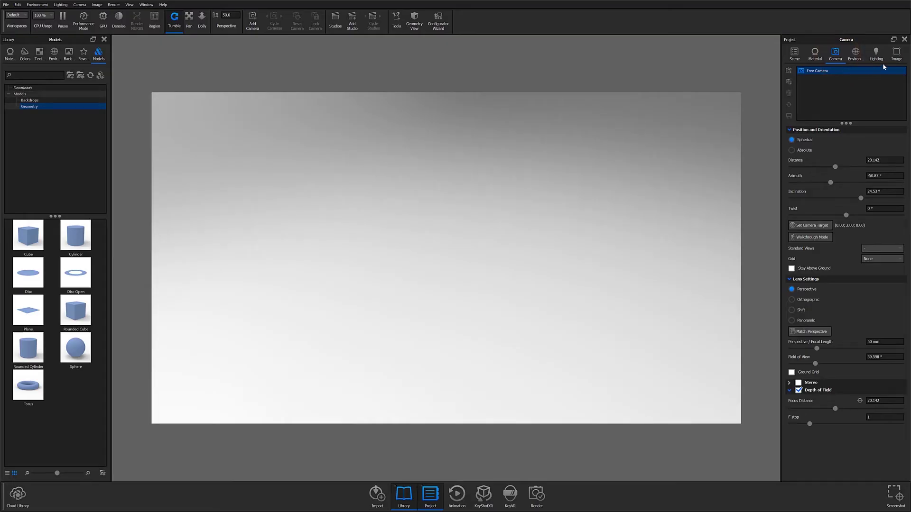
left_click(896, 59)
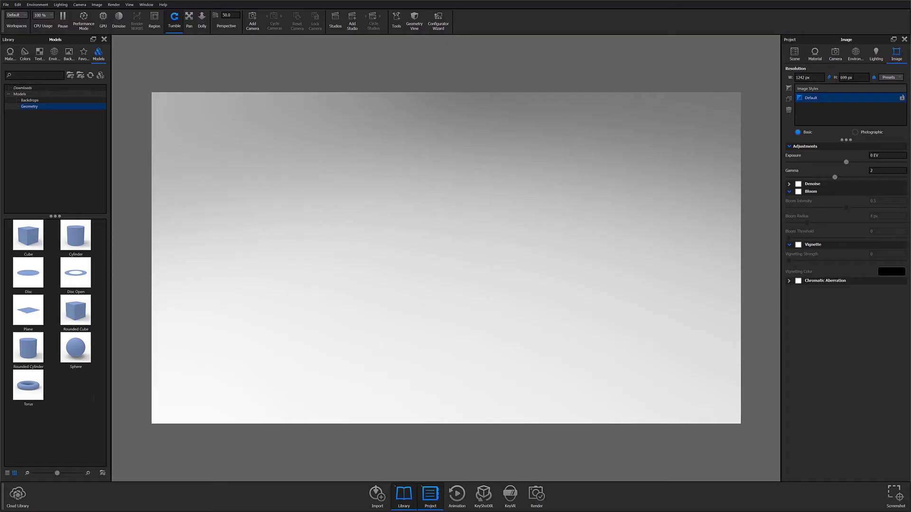
left_click(889, 77)
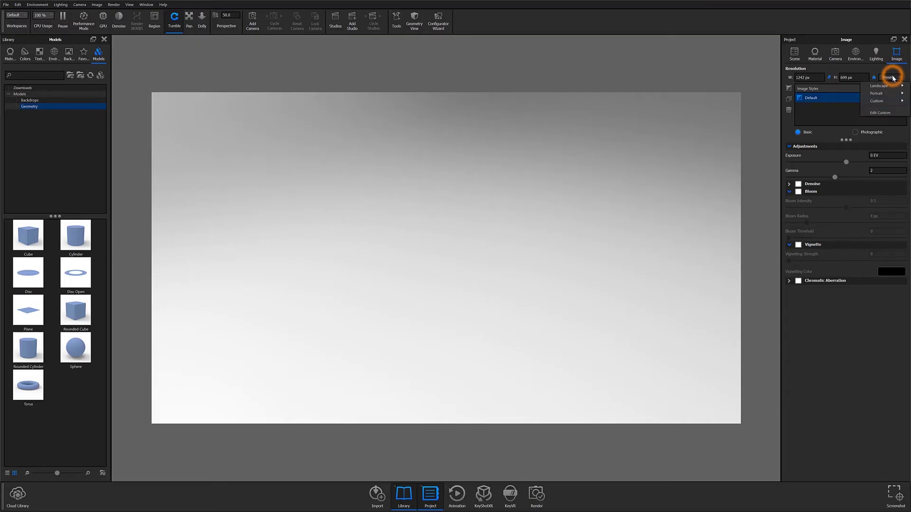
left_click(792, 157)
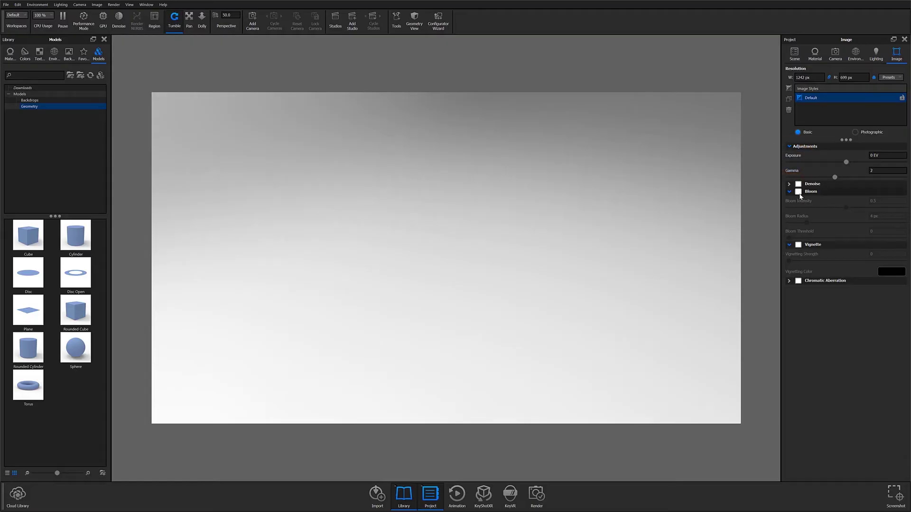
left_click(799, 191)
left_click(800, 245)
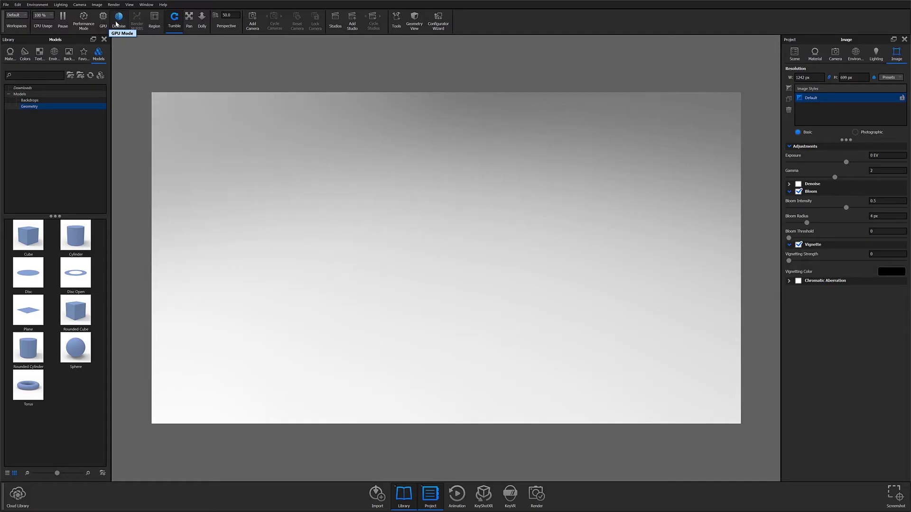
left_click(42, 14)
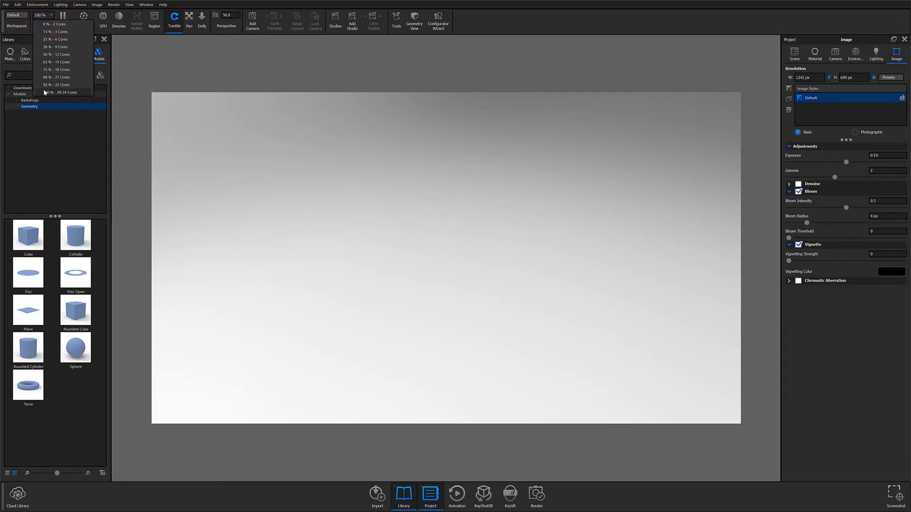
left_click(63, 19)
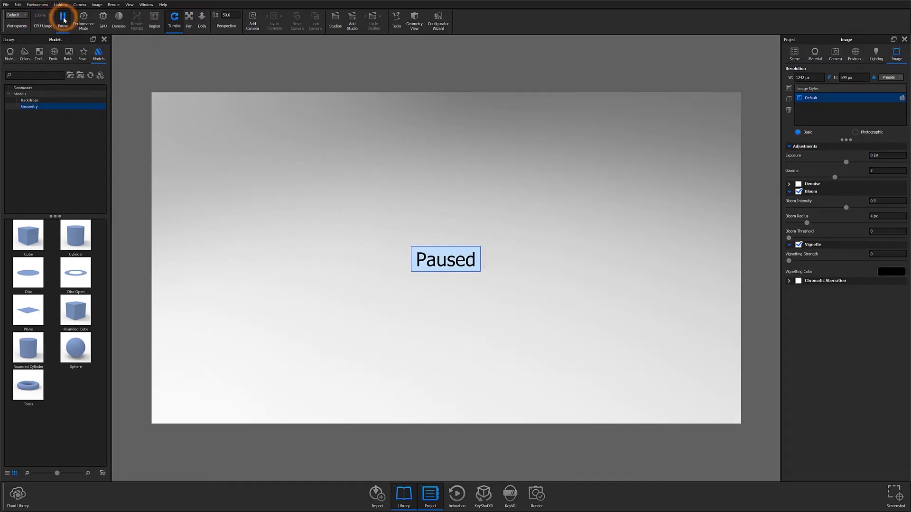
left_click(63, 19)
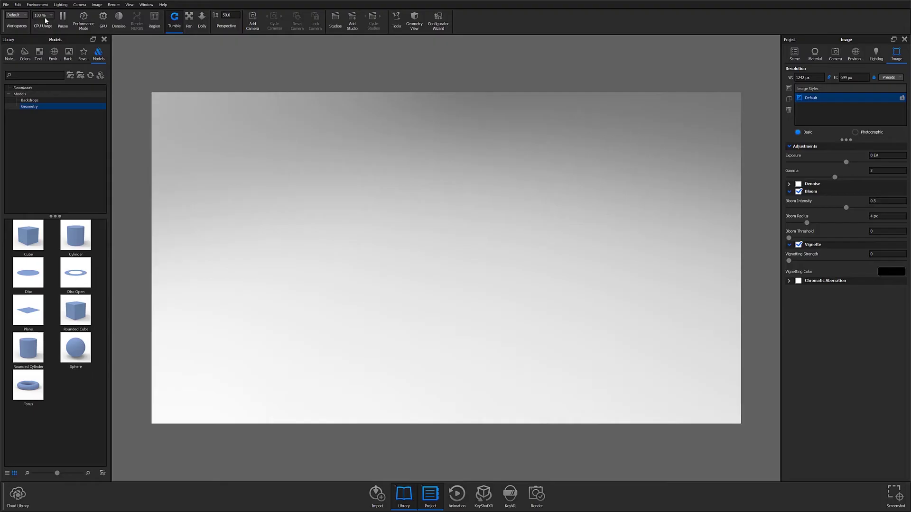
left_click(46, 17)
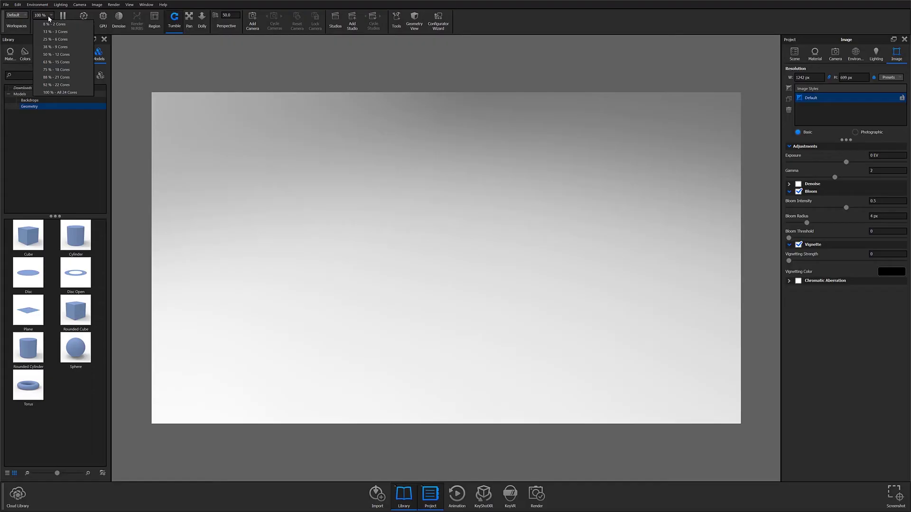
left_click(49, 18)
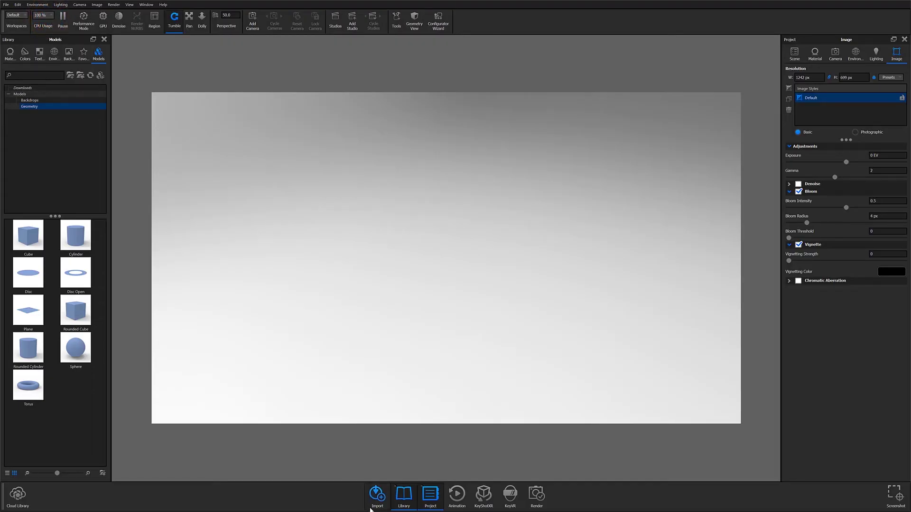
left_click(404, 498)
left_click(403, 498)
left_click(424, 498)
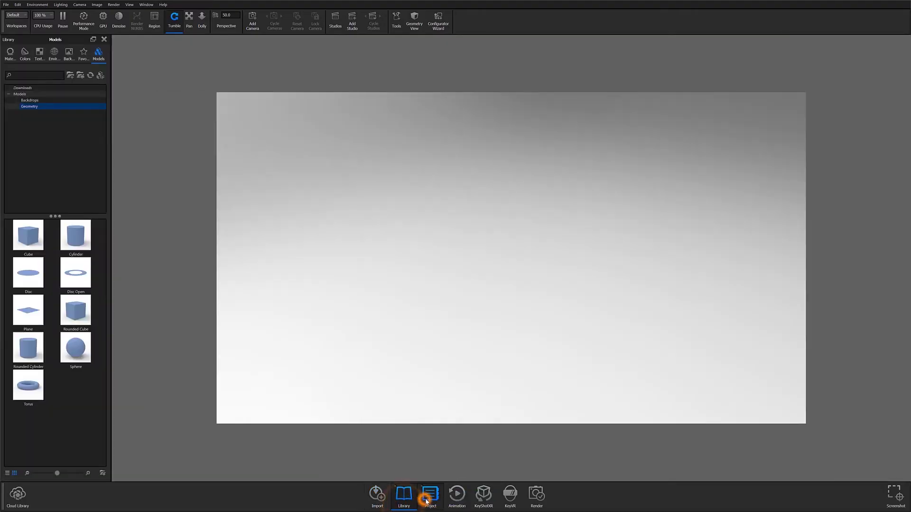
left_click(423, 499)
left_click(457, 498)
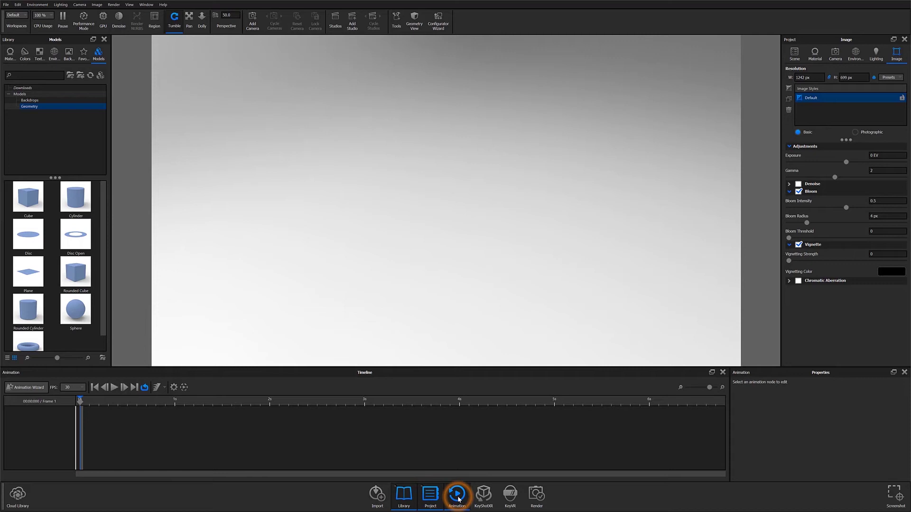
left_click(457, 496)
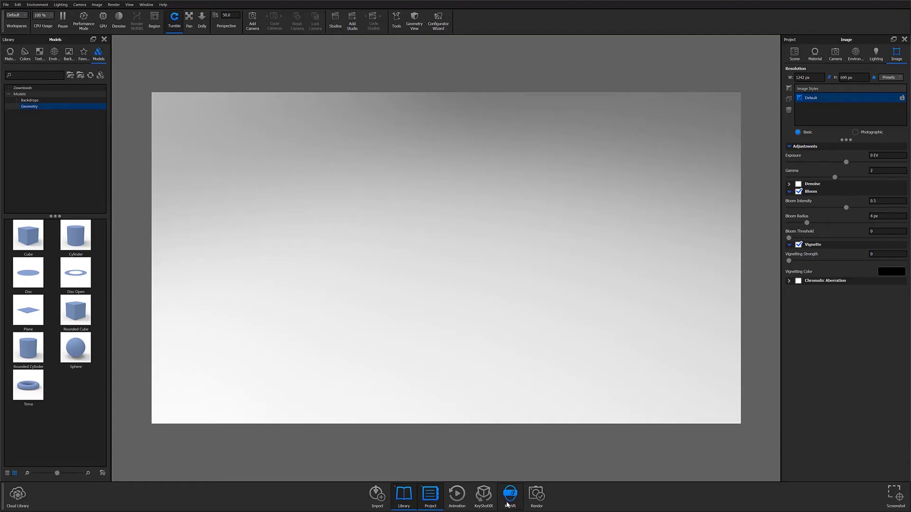
left_click(532, 501)
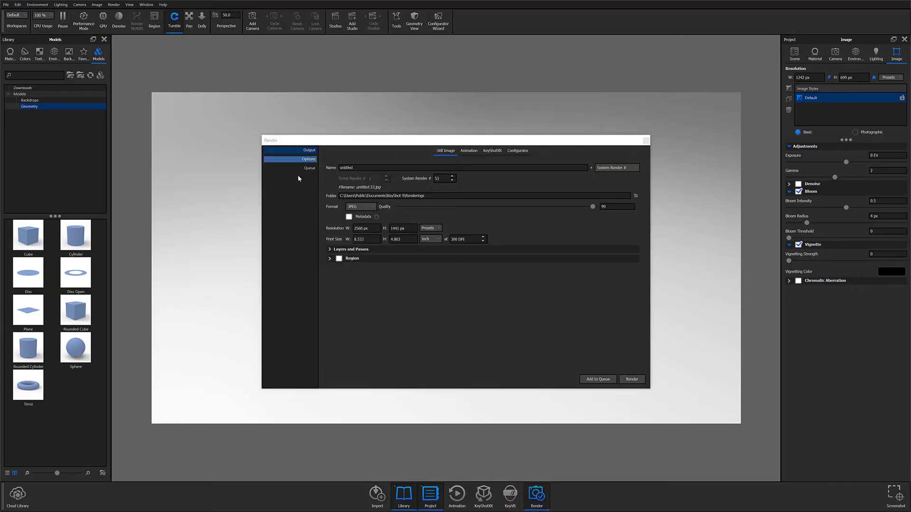
left_click(646, 141)
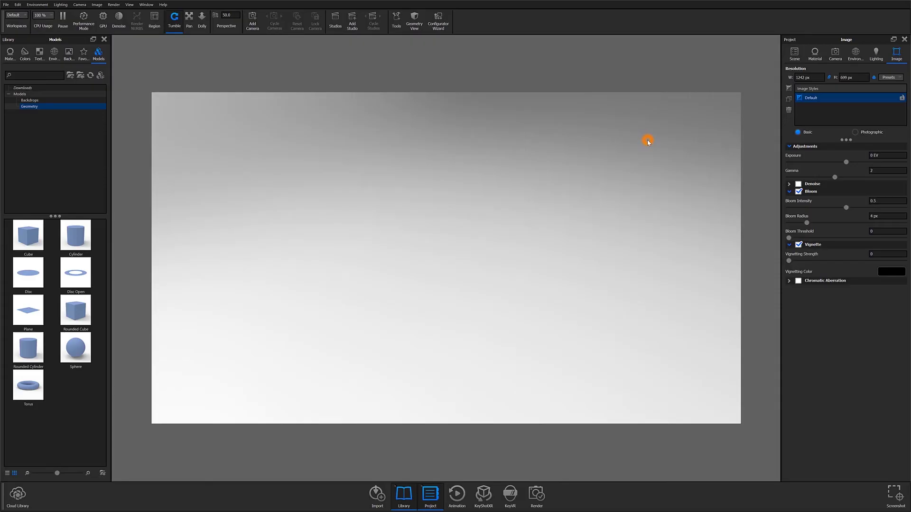
- Browse the Cloud Library's Materials, Environments, Backplates, Textures and Models tabs
left_click(17, 494)
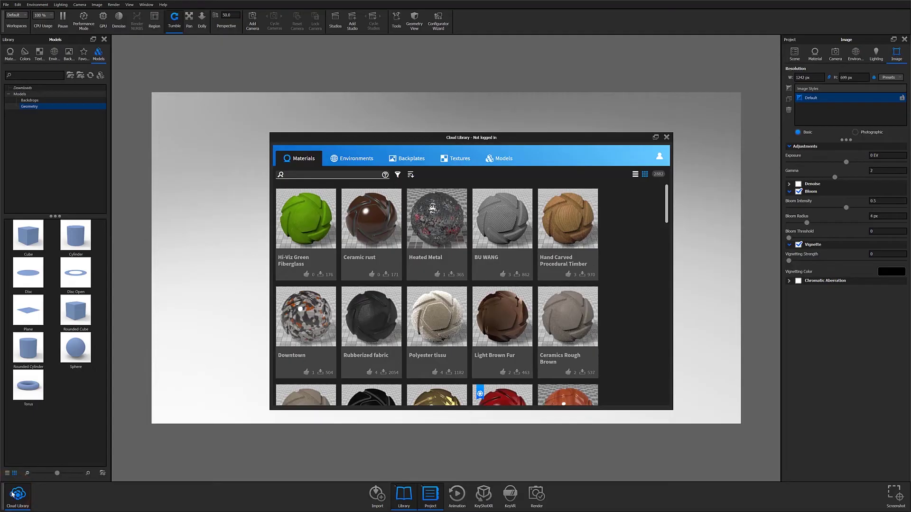
left_click_drag(666, 200, 677, 176)
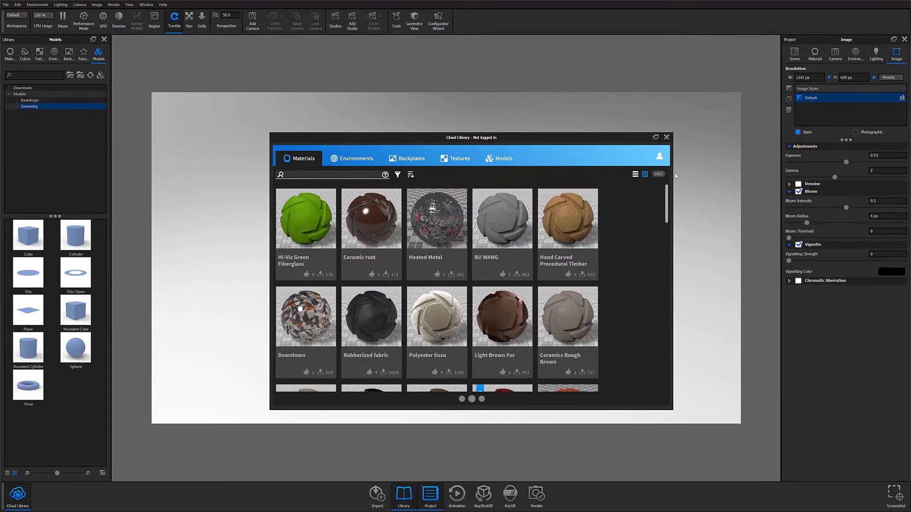
left_click(355, 160)
left_click(422, 160)
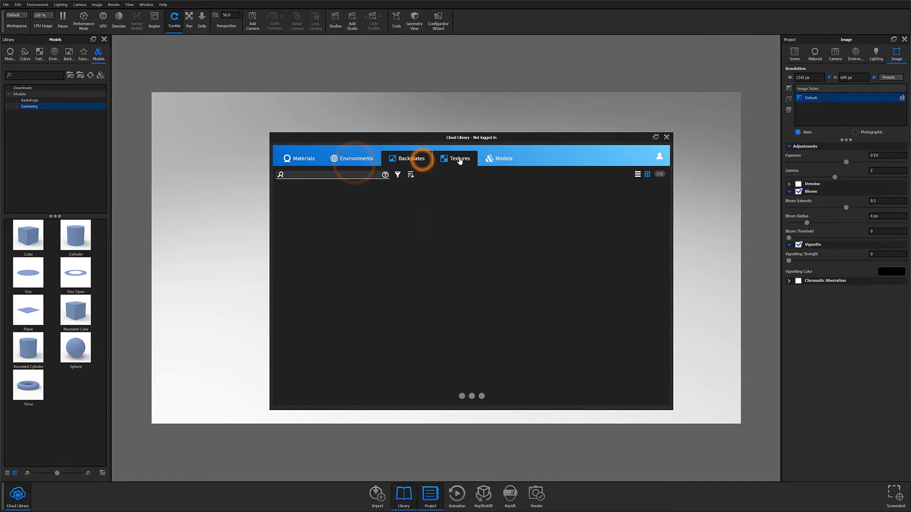
left_click(459, 160)
left_click(504, 159)
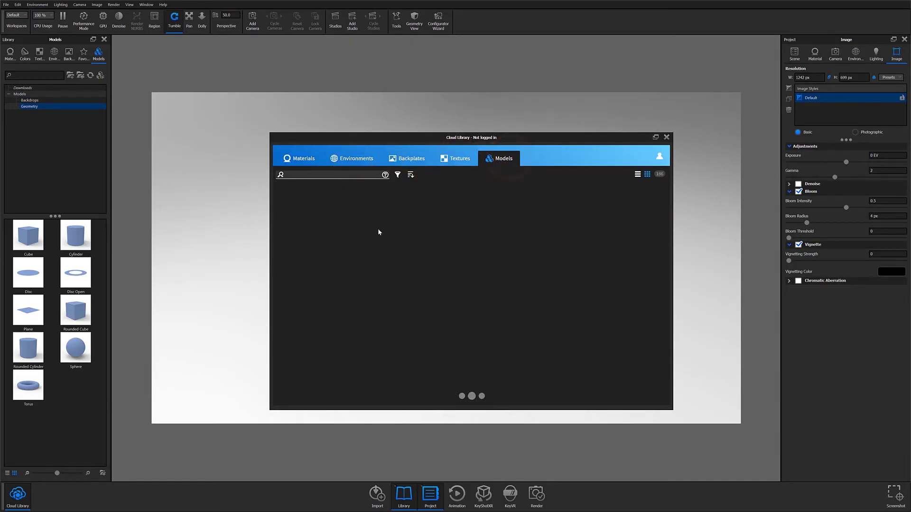
left_click(299, 158)
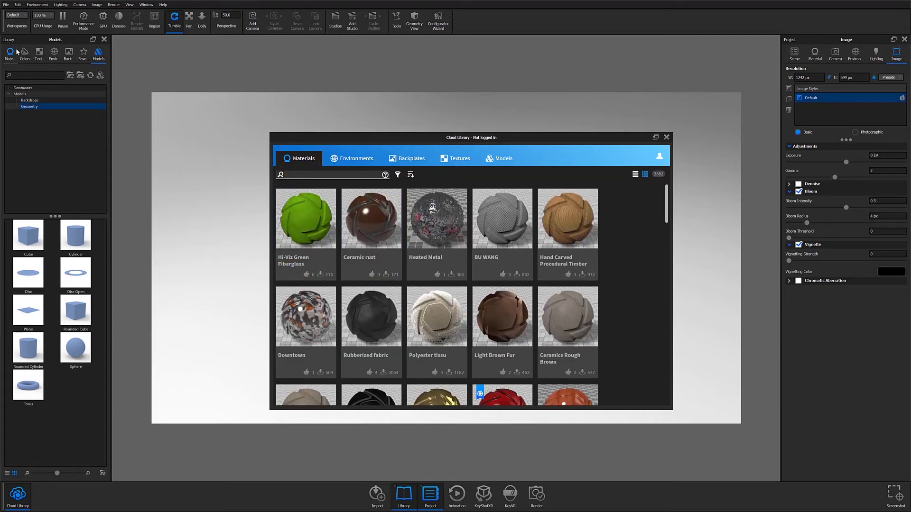
- Show downloaded models like Beer Bottle and Ceramic Mug, toggling the filter and sort popups
left_click(30, 89)
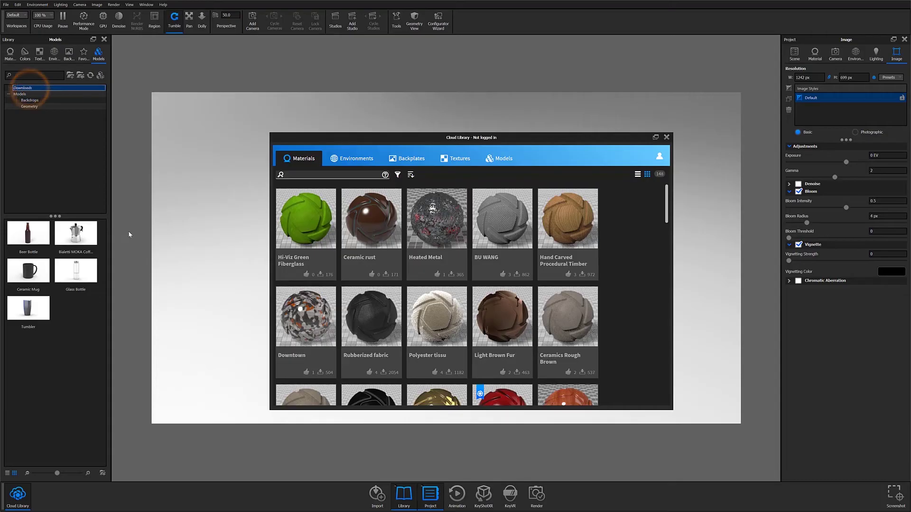
left_click(398, 176)
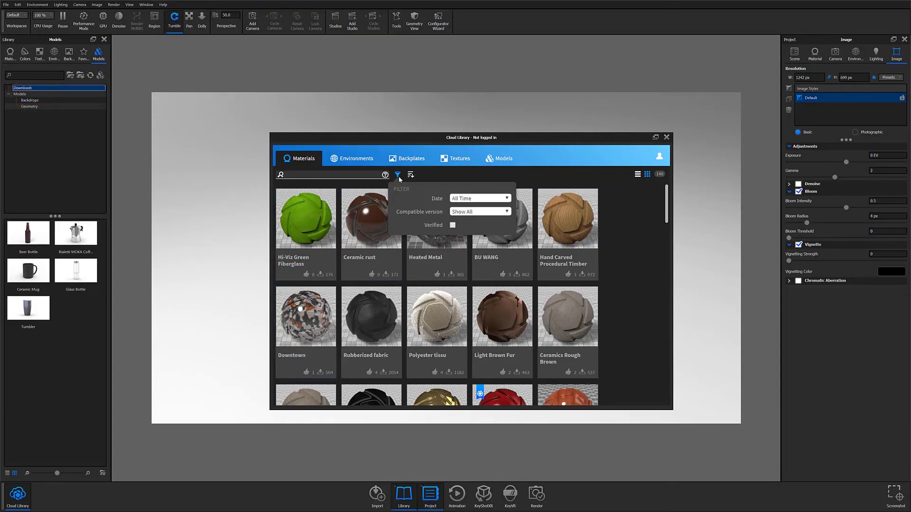
left_click(411, 175)
left_click(399, 175)
left_click(398, 175)
left_click(411, 175)
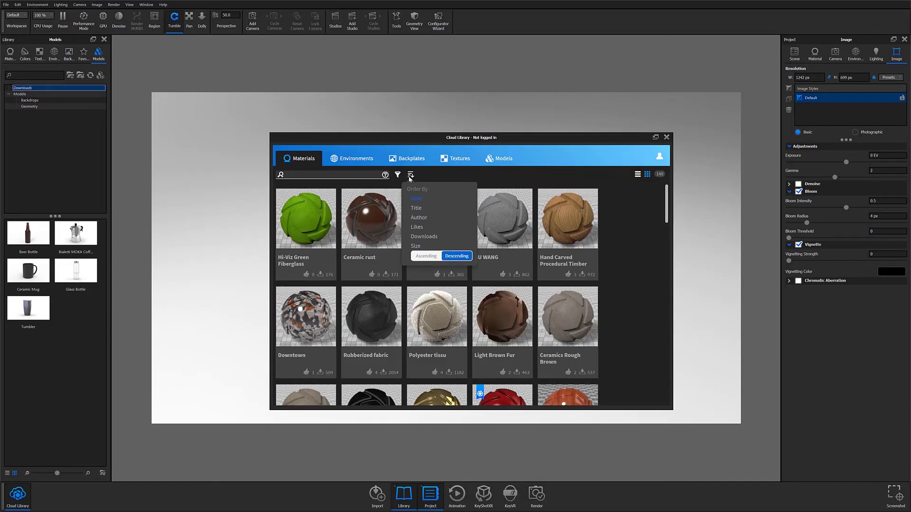
left_click(398, 176)
left_click(411, 176)
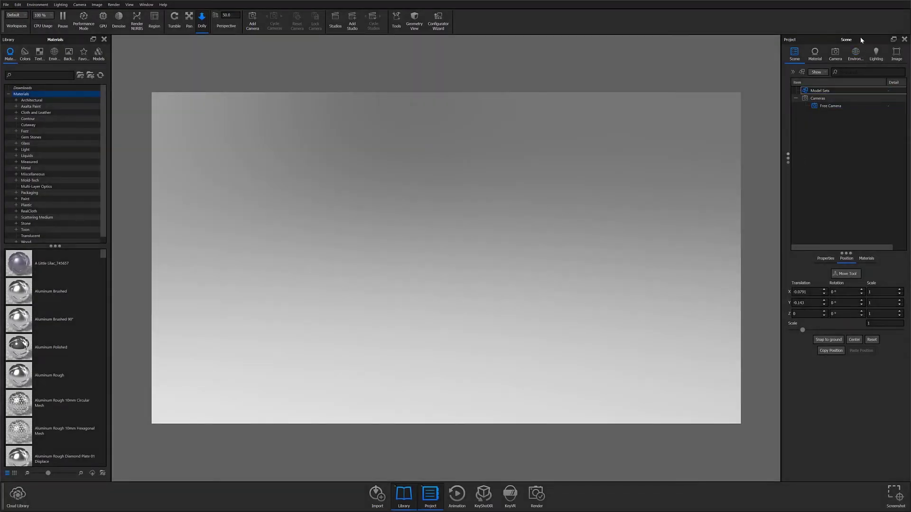
- Dock the Project panel at the top left and float the Library over the viewport
left_click_drag(861, 36, 94, 48)
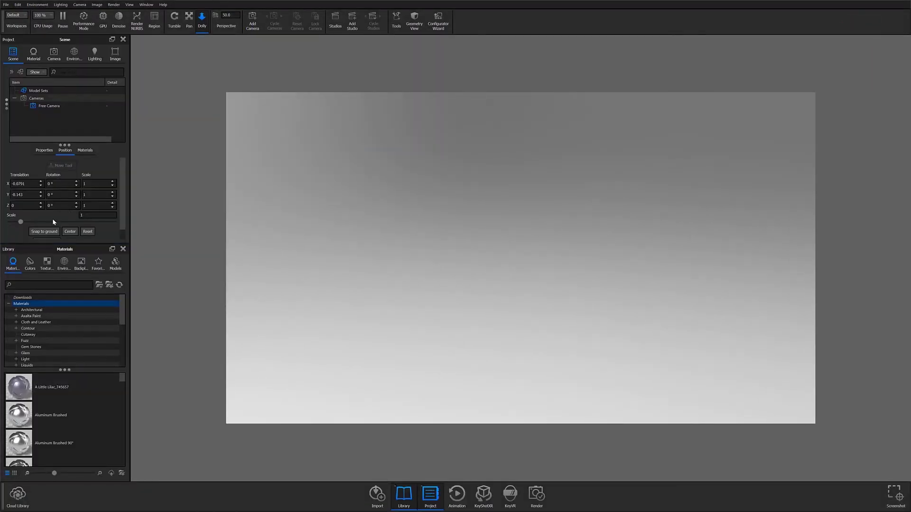
left_click(33, 248)
left_click_drag(102, 247, 692, 159)
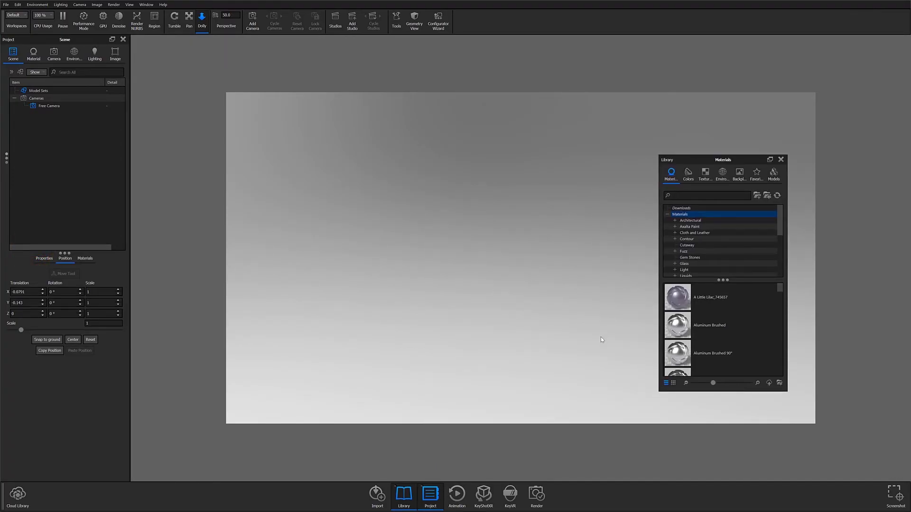
- Hide text labels on the bottom ribbon and top toolbar, and remove Performance Mode
right_click(594, 485)
left_click(603, 483)
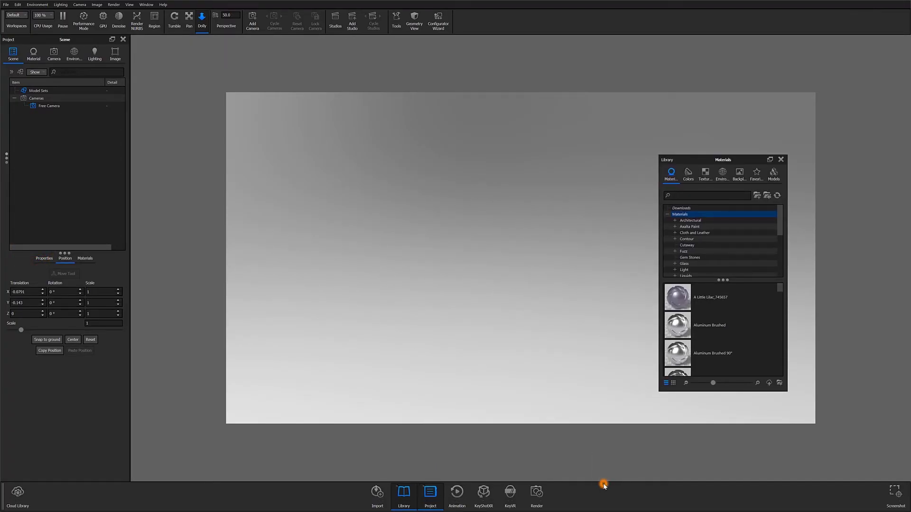
right_click(589, 498)
left_click(602, 468)
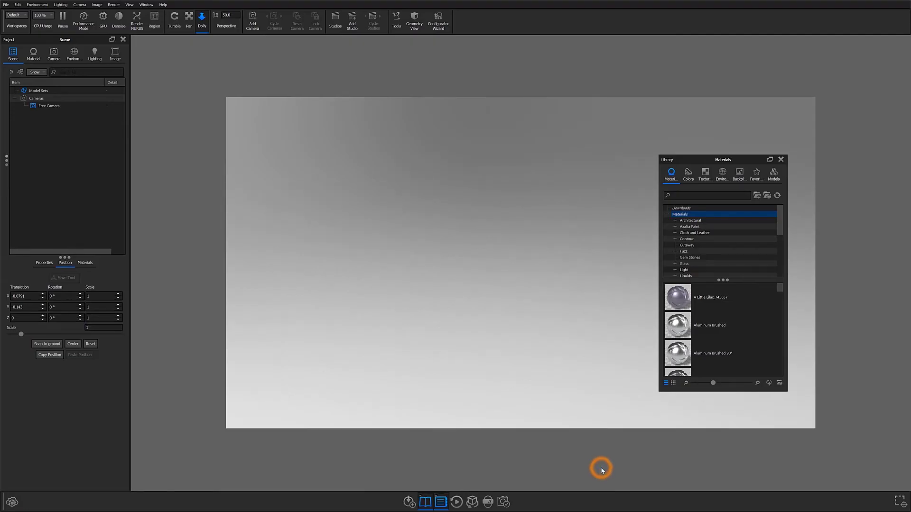
right_click(483, 25)
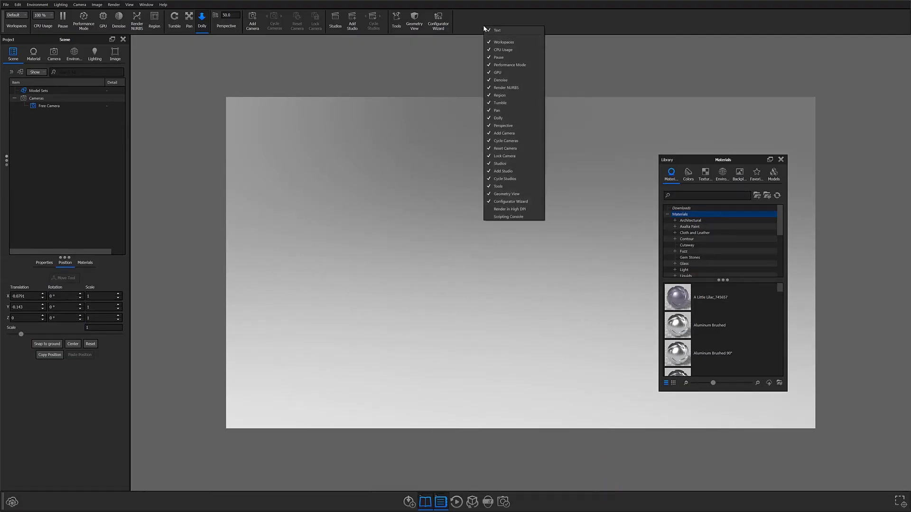
left_click(499, 31)
right_click(477, 18)
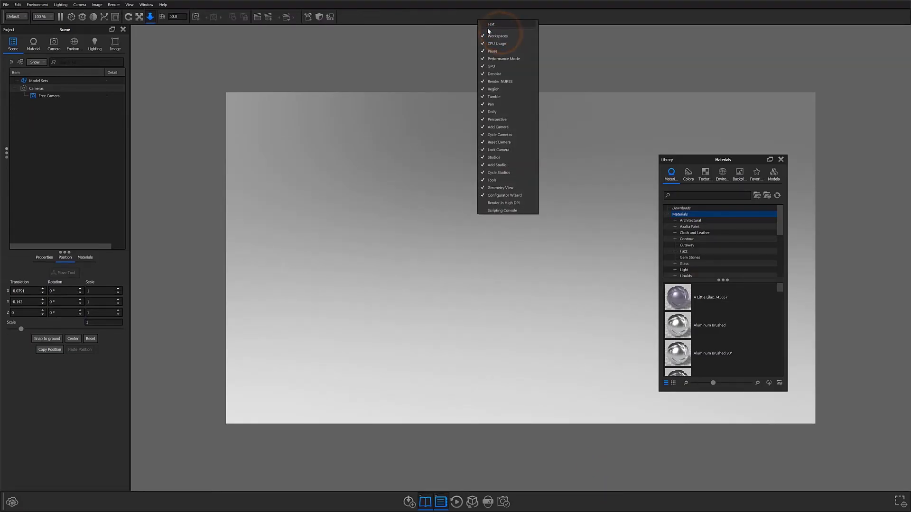
left_click(510, 58)
left_click(447, 17)
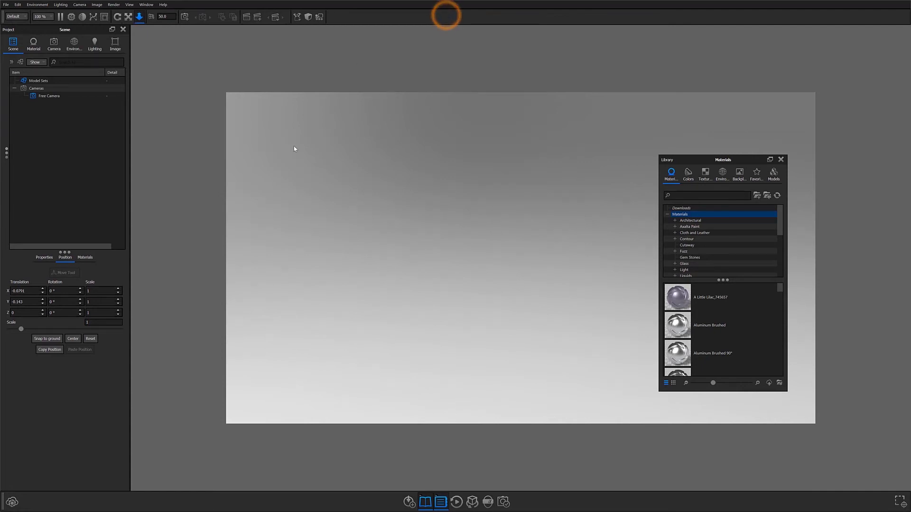
- Add a workspace named Workspace1 and confirm it appears in the Workspaces list
left_click(23, 17)
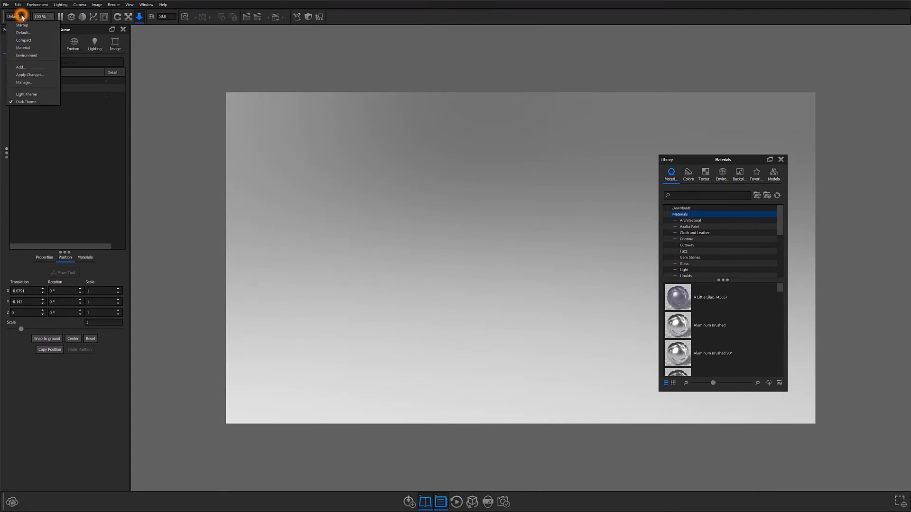
left_click(21, 68)
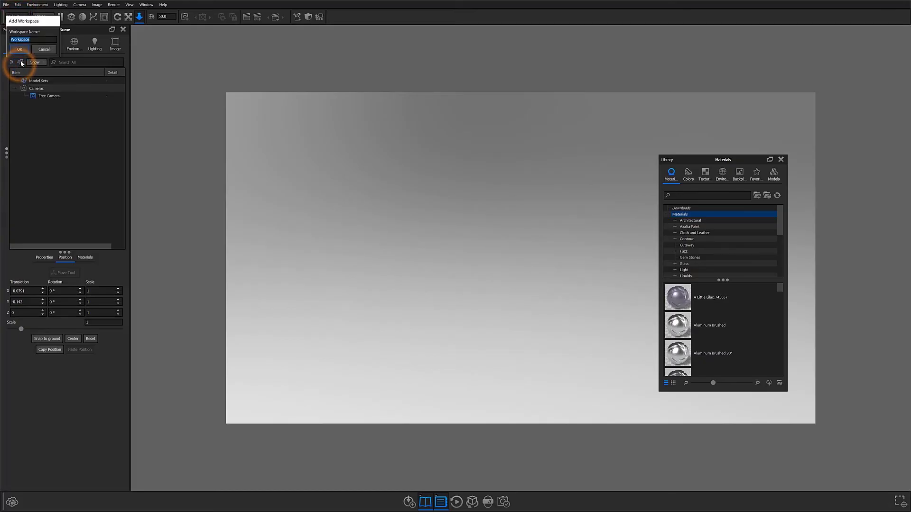
left_click(35, 40)
type("1")
left_click(19, 48)
left_click(20, 18)
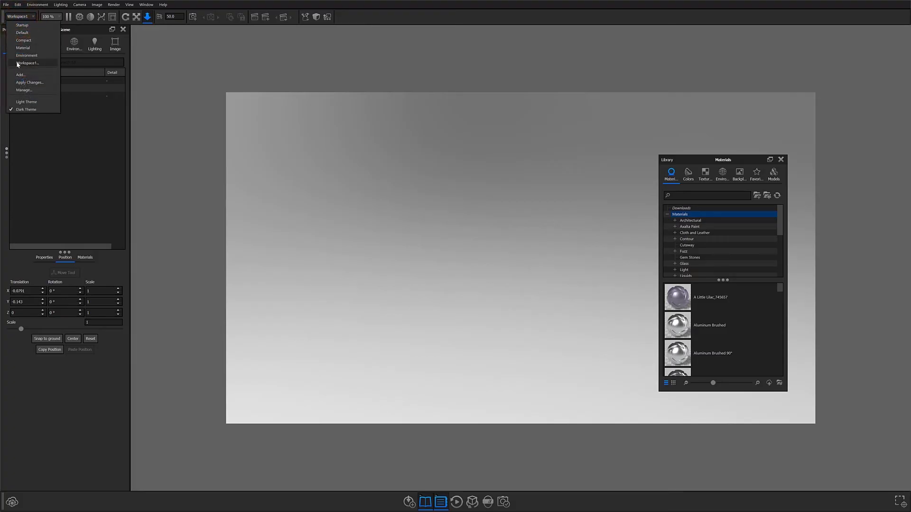
left_click(150, 68)
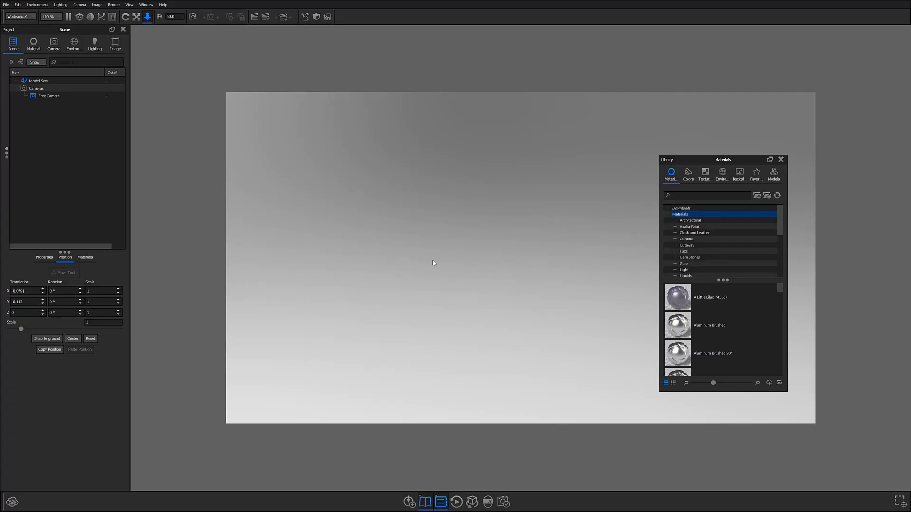
- Dock the Library on the right and show the keyboard shortcut overview mid-viewport
left_click_drag(744, 159, 903, 145)
key("k")
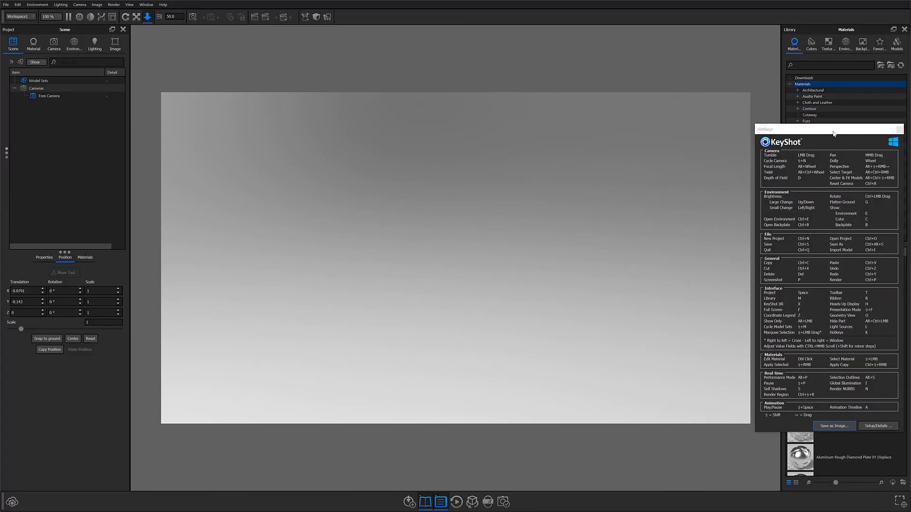
left_click_drag(834, 134, 469, 108)
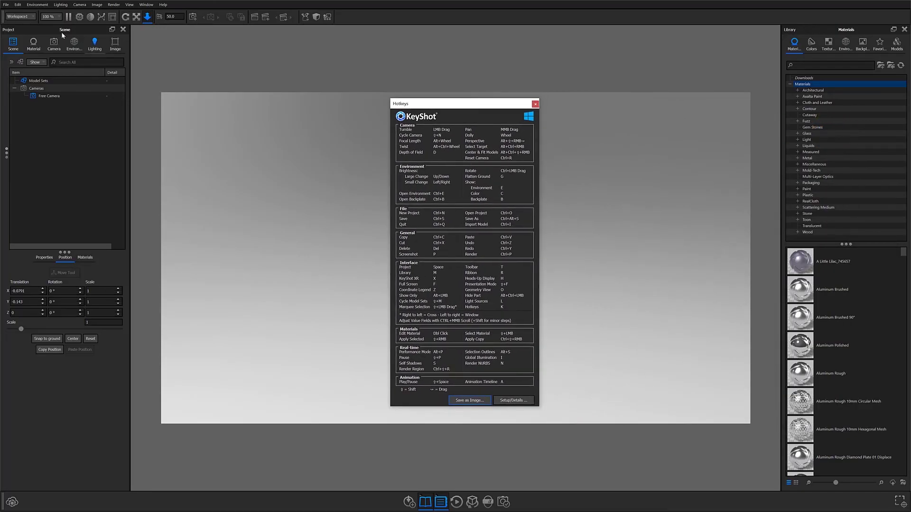
- Browse the Preferences pages for Hotkeys, Interface, Folders, Plugins and Import
left_click(18, 5)
left_click(20, 63)
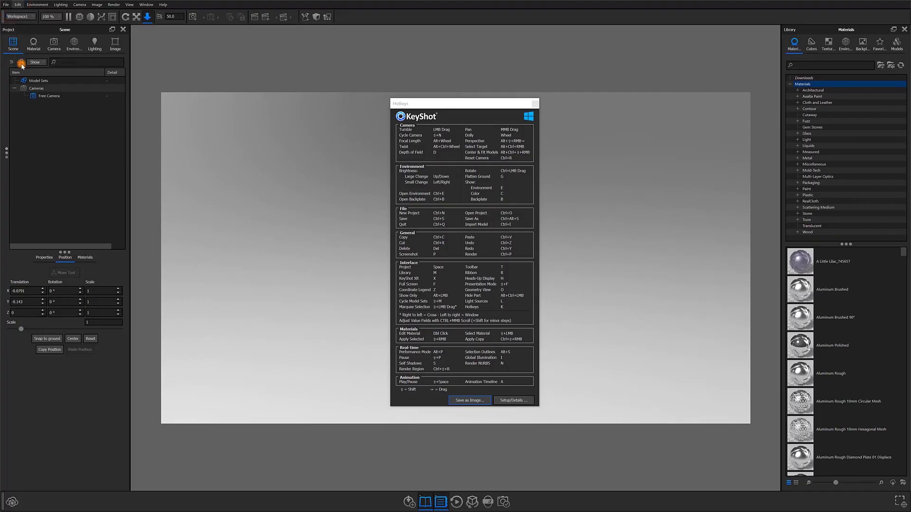
left_click(321, 197)
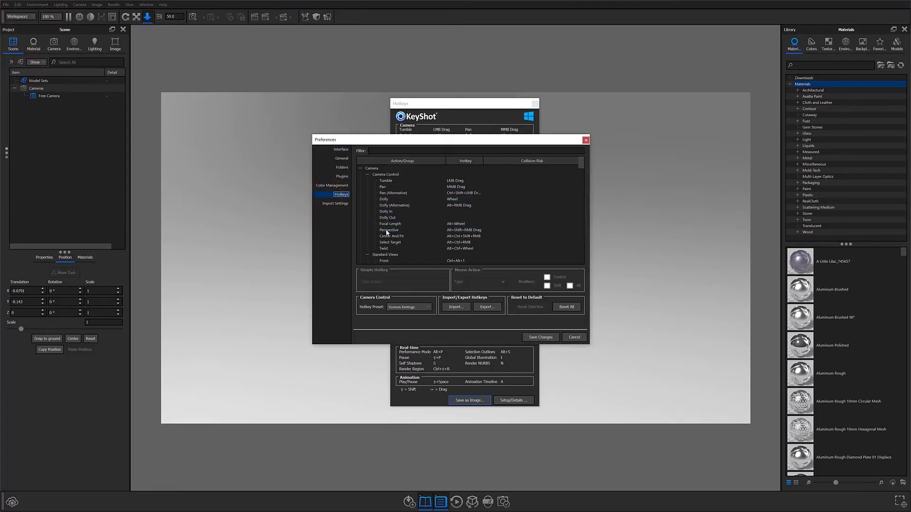
left_click(342, 150)
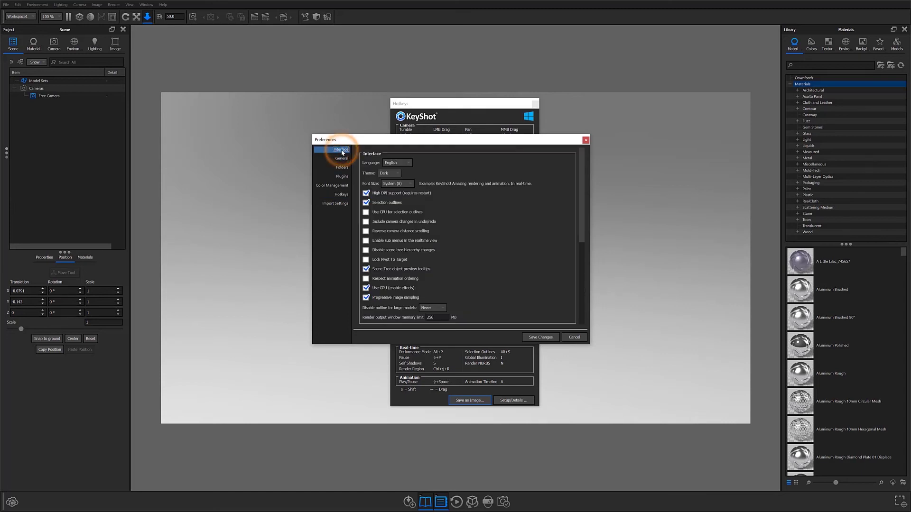
left_click(342, 168)
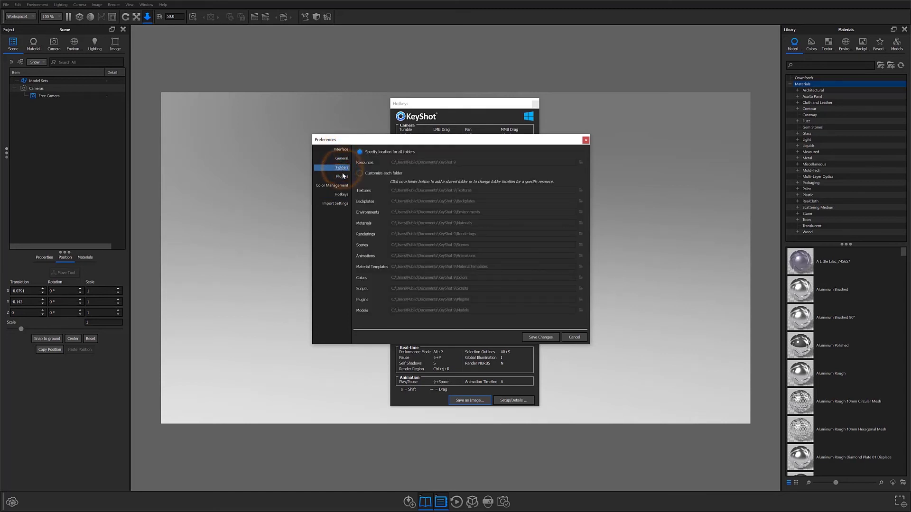
left_click(342, 176)
left_click(338, 205)
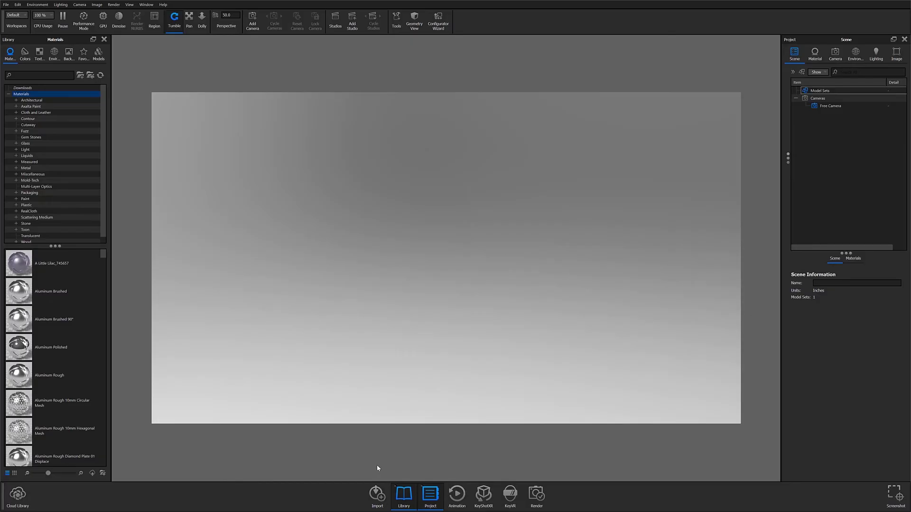
- Import a model, keeping All Formats, and select the Camera_Bot_ColorMapped file
key("ctrl+i")
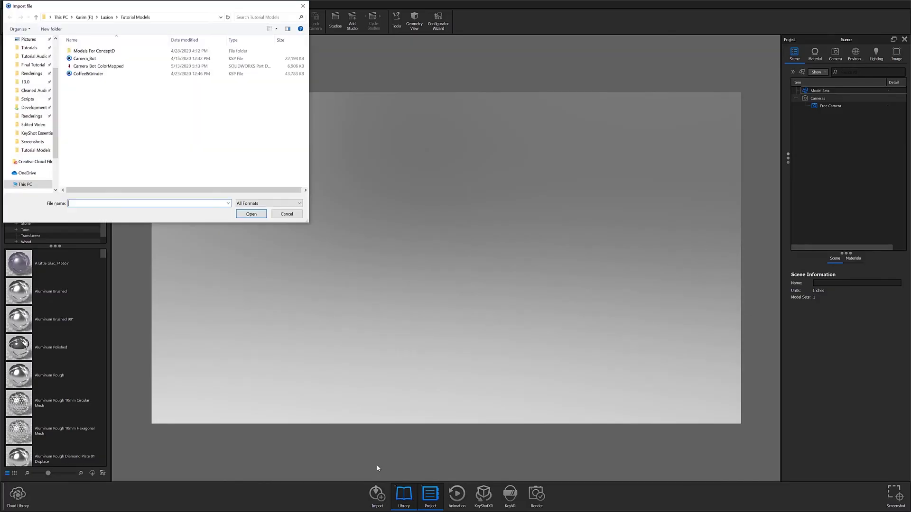
left_click(302, 204)
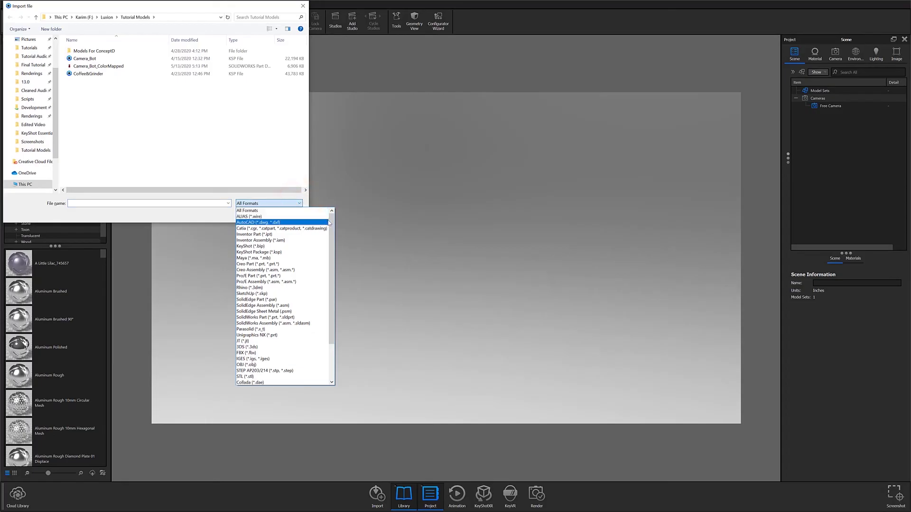
mouse_move(332, 224)
left_mouse_down()
mouse_move(338, 249)
mouse_move(334, 220)
left_mouse_up()
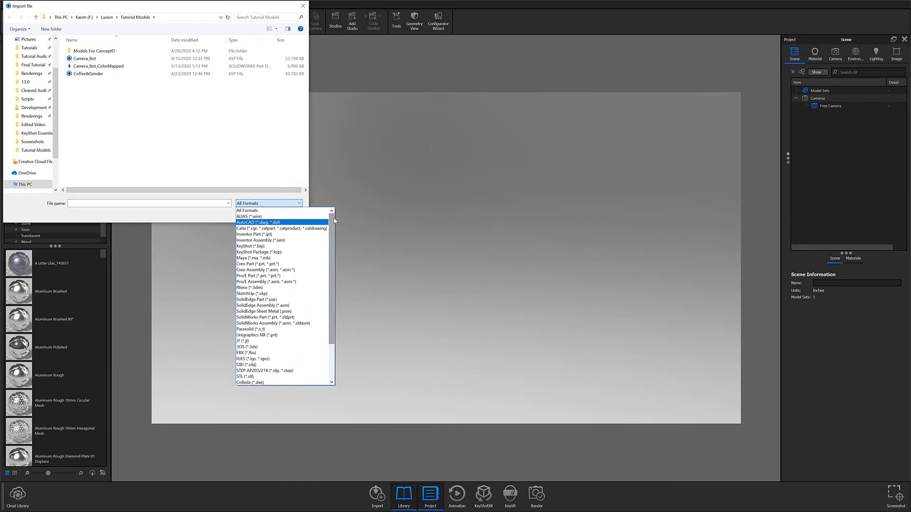
left_click(287, 203)
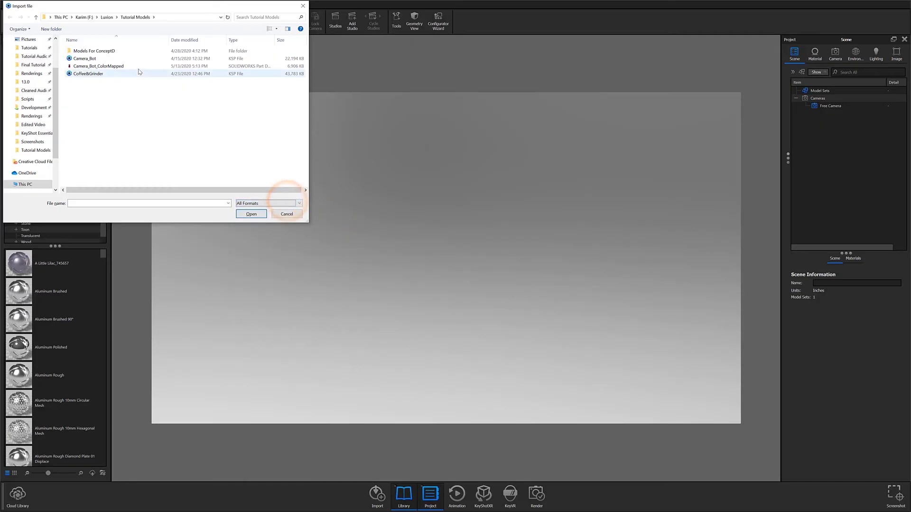
left_click(137, 66)
- Import the chosen Camera_Bot_ColorMapped file into the scene with Enable quick import checked
left_click(251, 214)
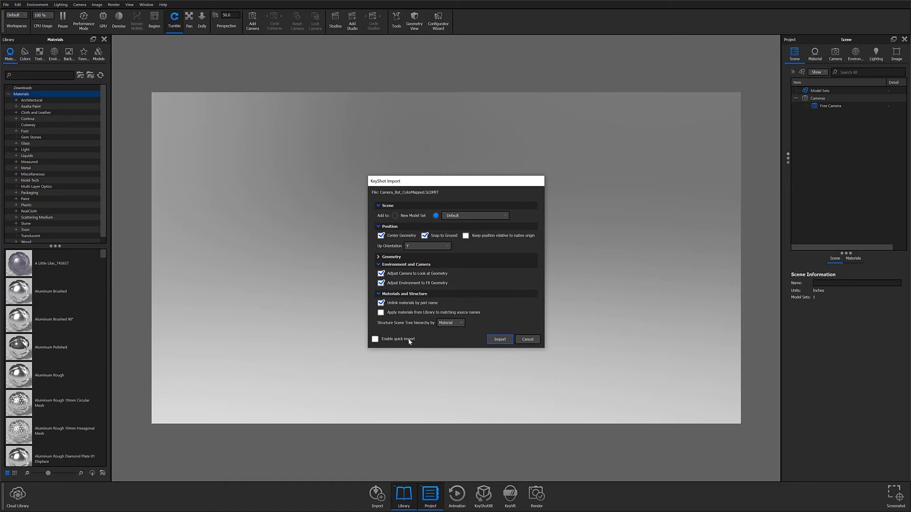
left_click(375, 340)
left_click(491, 339)
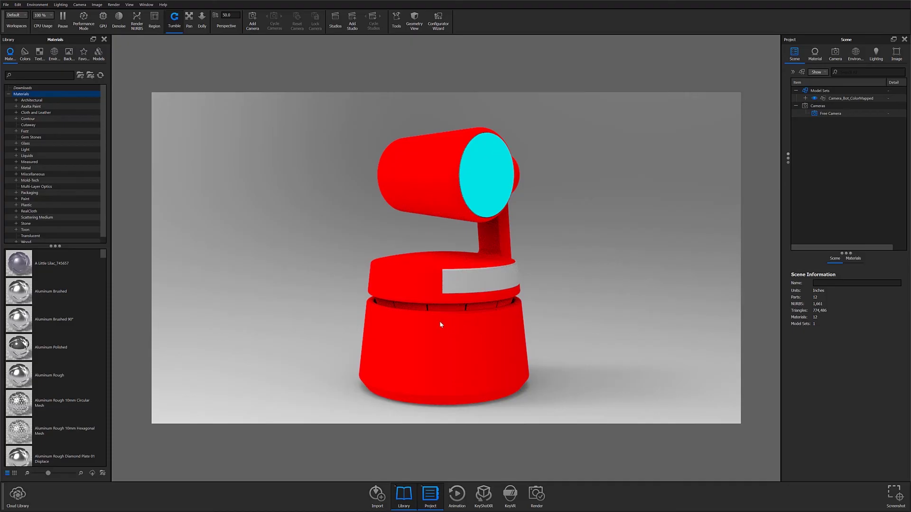
- Orbit, dolly and pan the real-time view to inspect the camera bot from several sides and distances
mouse_move(439, 321)
left_mouse_down()
mouse_move(768, 326)
mouse_move(140, 315)
left_mouse_up()
left_click_drag(138, 317, 443, 332)
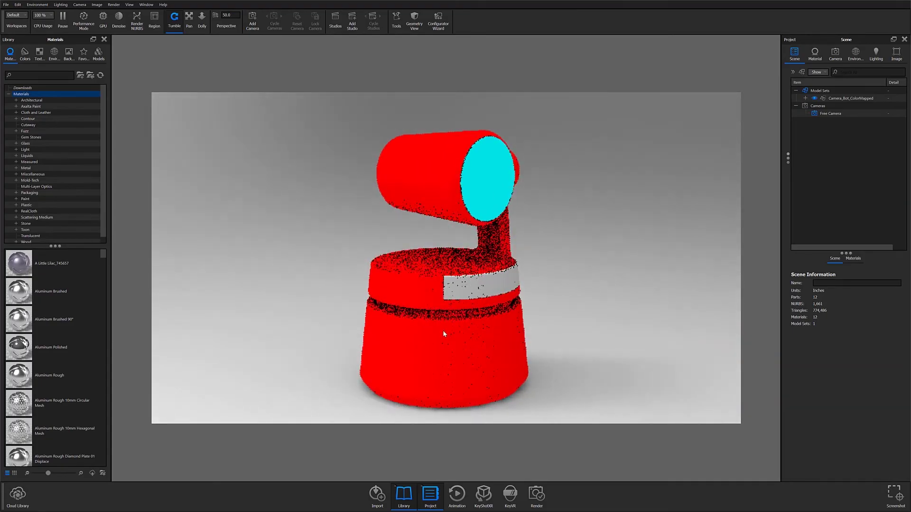
scroll(444, 333, "down", 5)
scroll(445, 332, "up", 6)
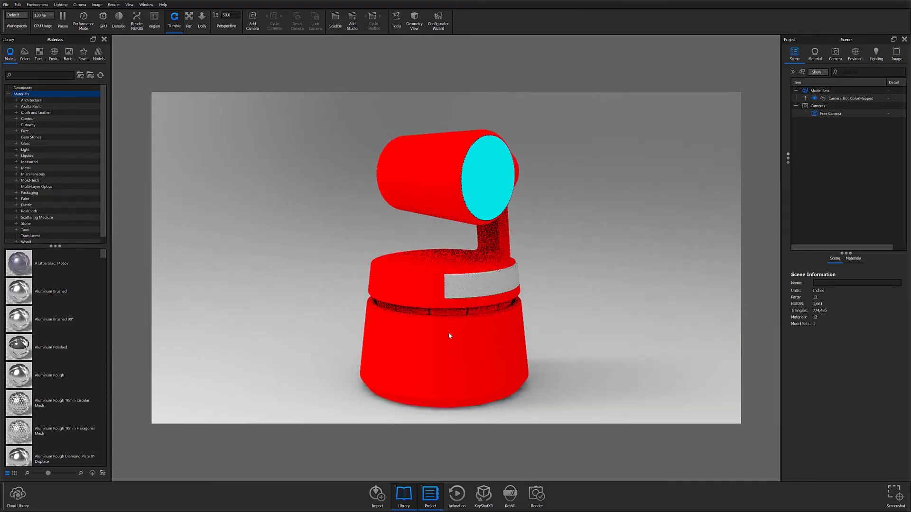
scroll(448, 333, "down", 3)
scroll(449, 333, "down", 2)
scroll(448, 332, "up", 5)
middle_click_drag(373, 334, 477, 325)
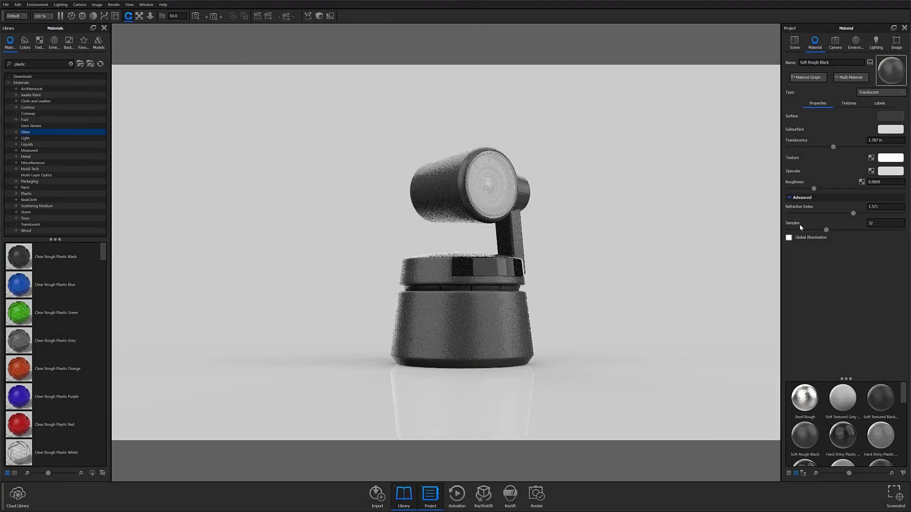
- Raise the refractive index to 1.672 and drop Hard Shiny Plastic Blue onto the camera bot
left_click_drag(854, 213, 831, 229)
scroll(38, 293, "down", 5)
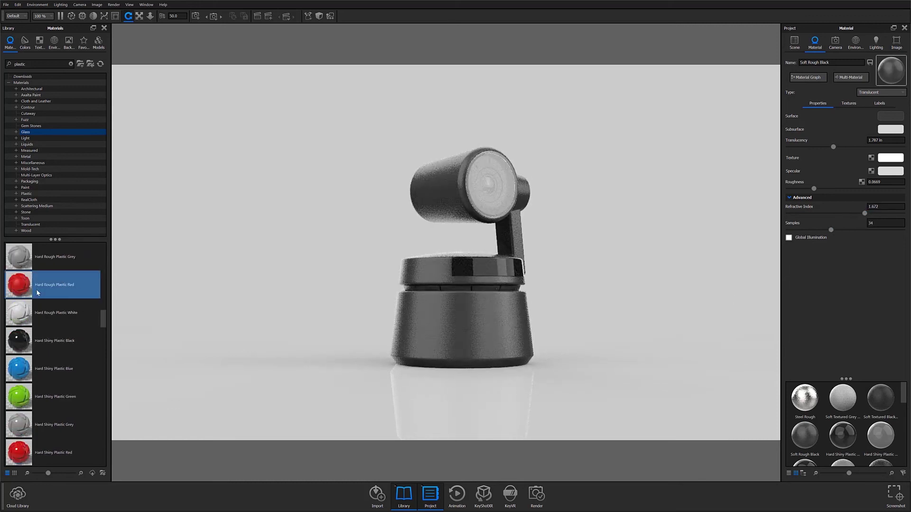
scroll(37, 292, "up", 10)
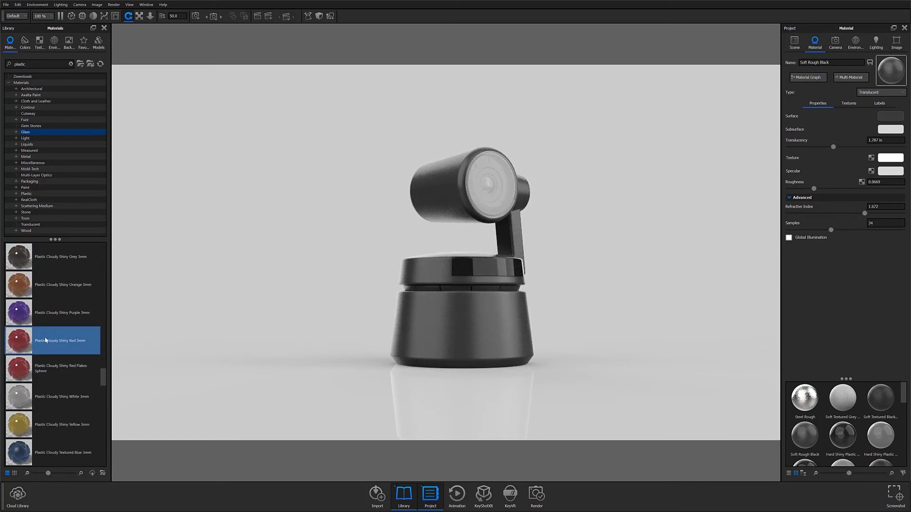
scroll(46, 274, "down", 5)
left_click_drag(29, 311, 835, 157)
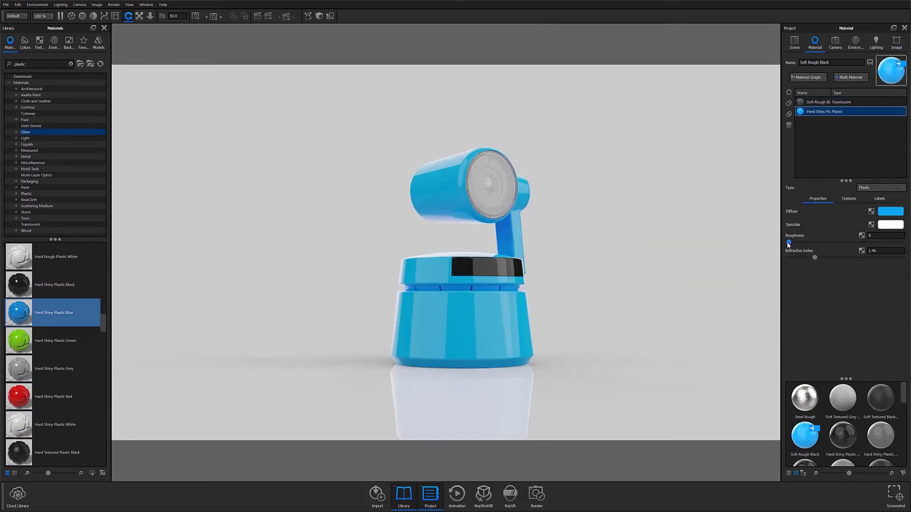
- Darken the blue plastic's diffuse colour to a muted blue and open its Material Graph
left_click(891, 211)
left_click_drag(850, 76, 833, 136)
left_click(846, 344)
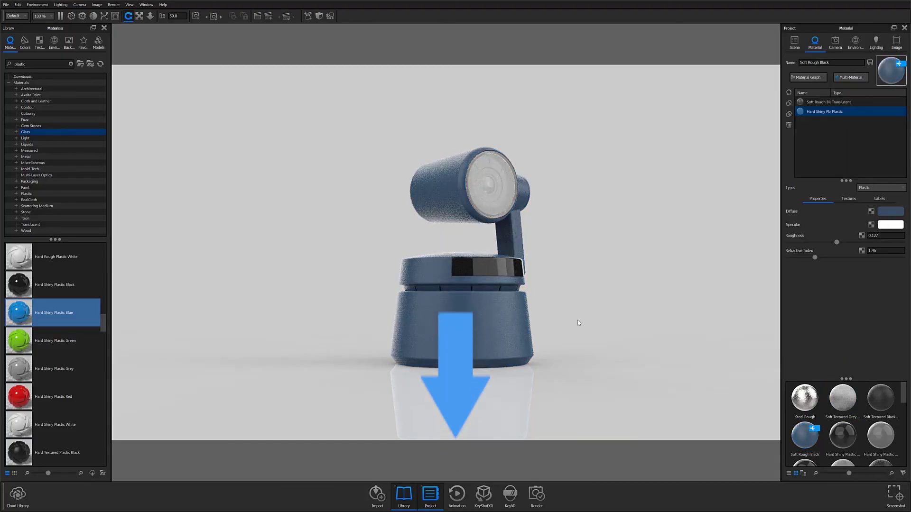
left_click(809, 77)
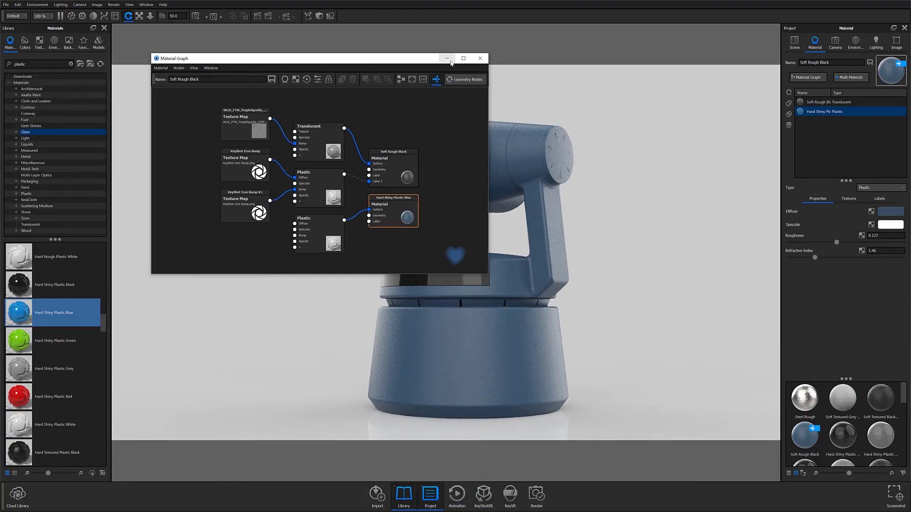